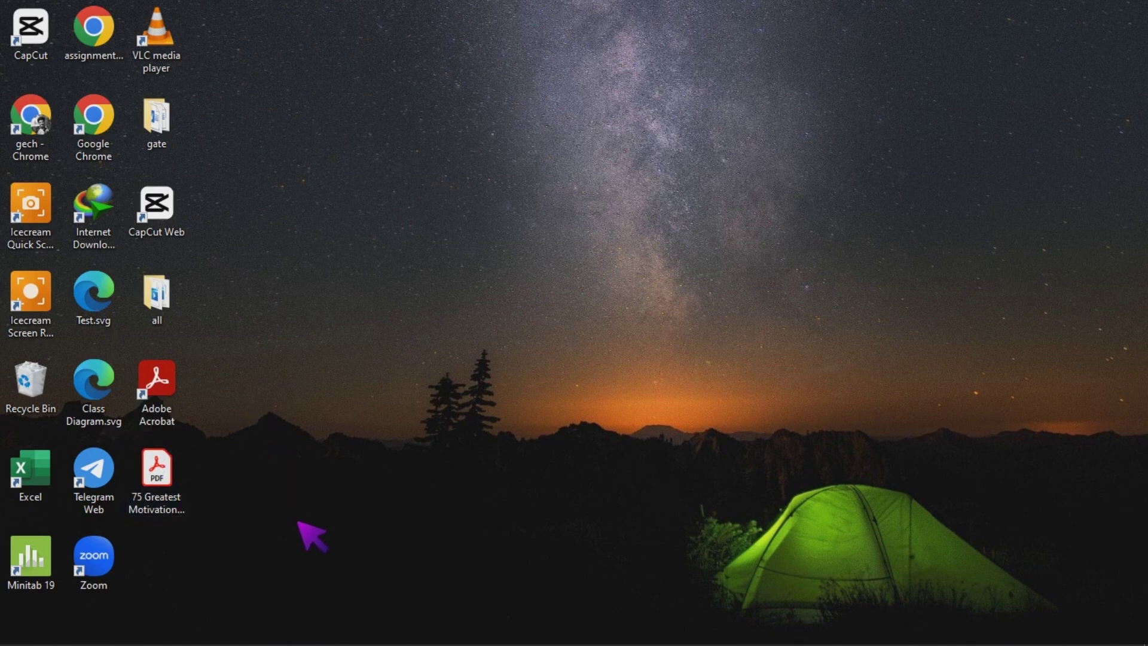
# Launch Chrome and go to Google Drive from the Google apps grid.
pyautogui.moveTo(320, 586)
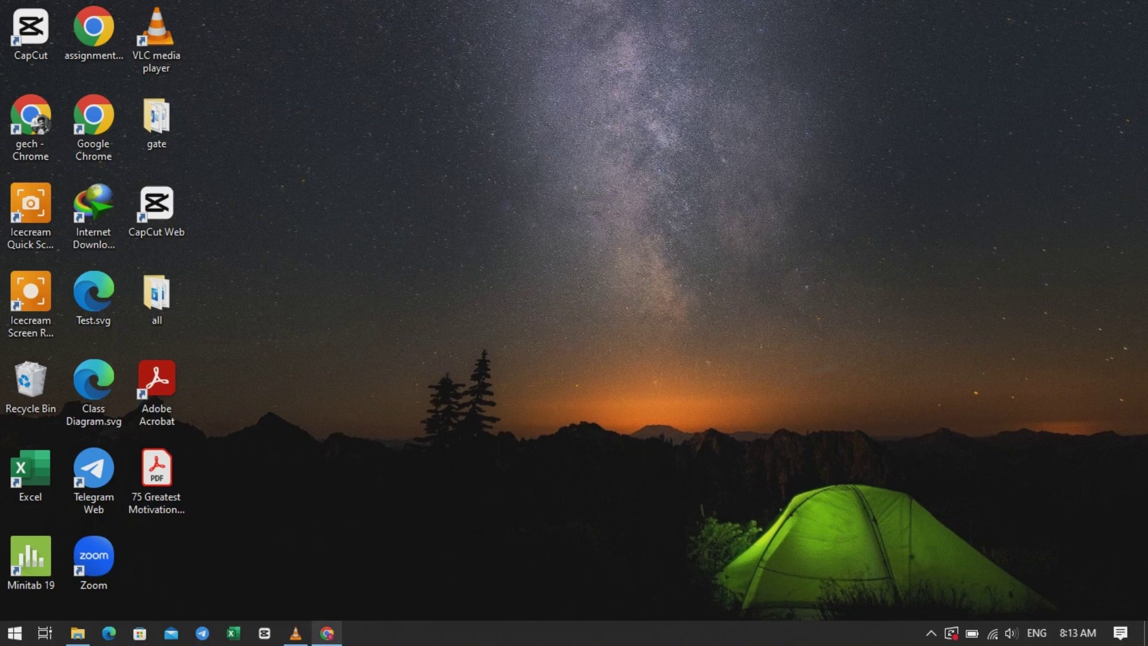
pyautogui.click(327, 633)
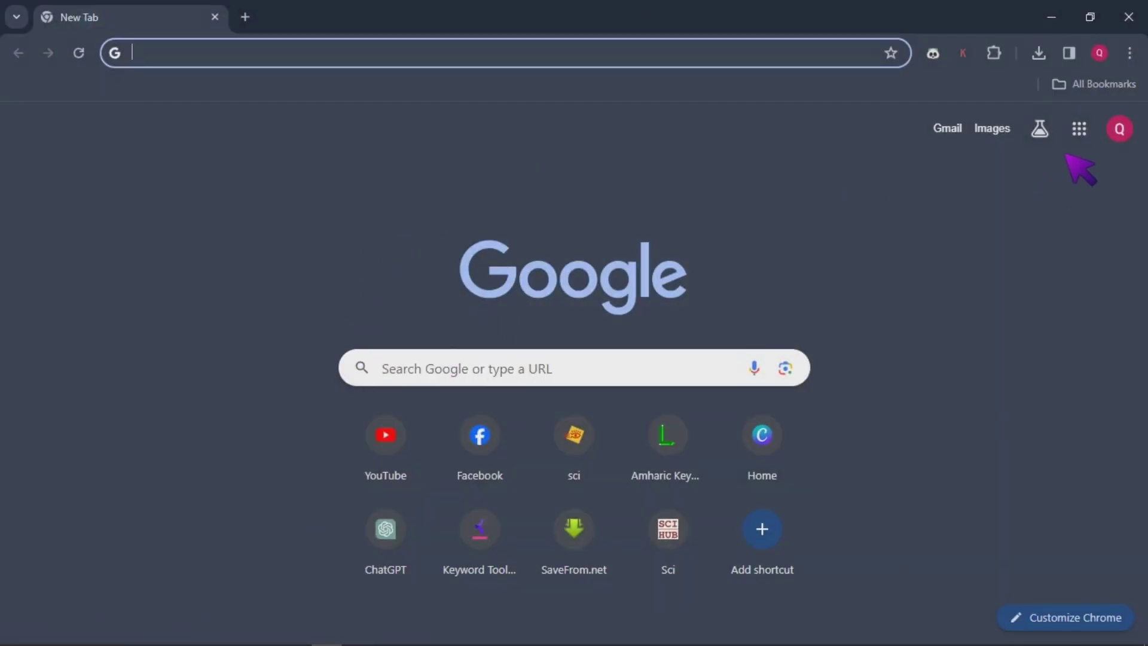
pyautogui.click(1079, 129)
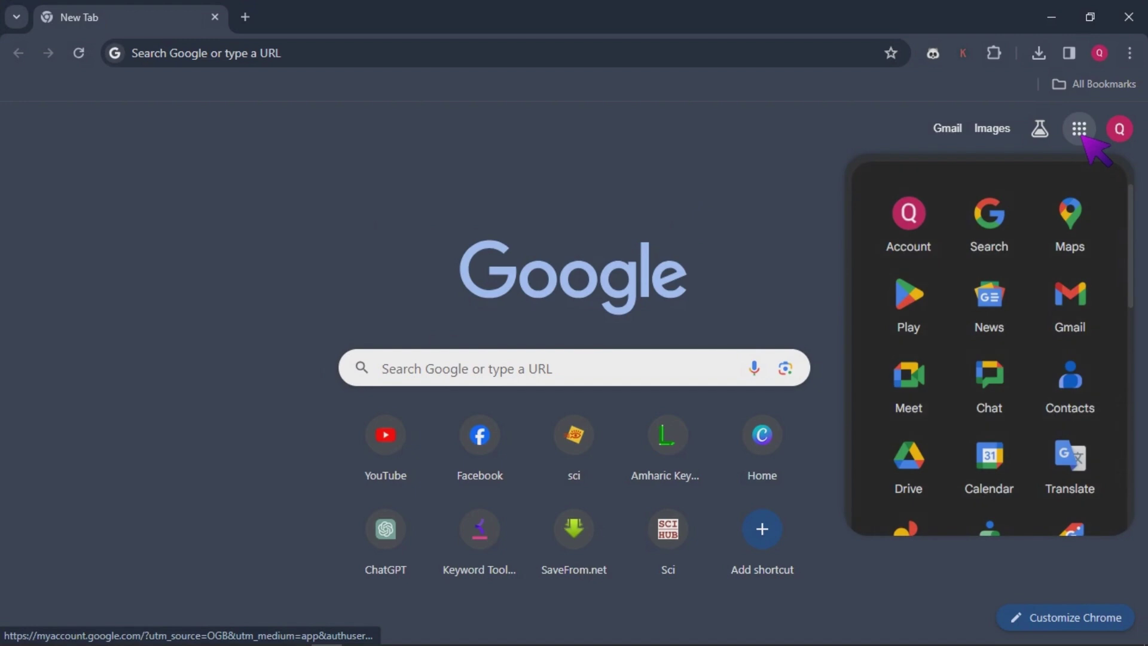
pyautogui.click(909, 468)
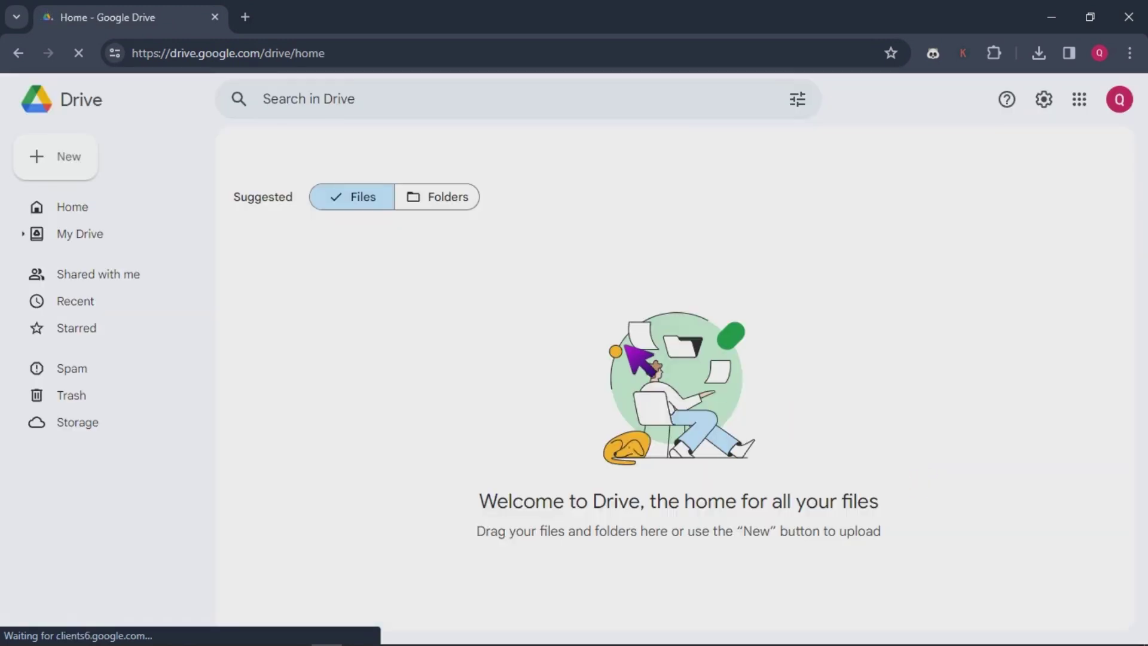
# Upload '75 Greatest Motivational Stories Ever Told!.pdf' from the Desktop and dismiss the upload notice.
pyautogui.click(66, 160)
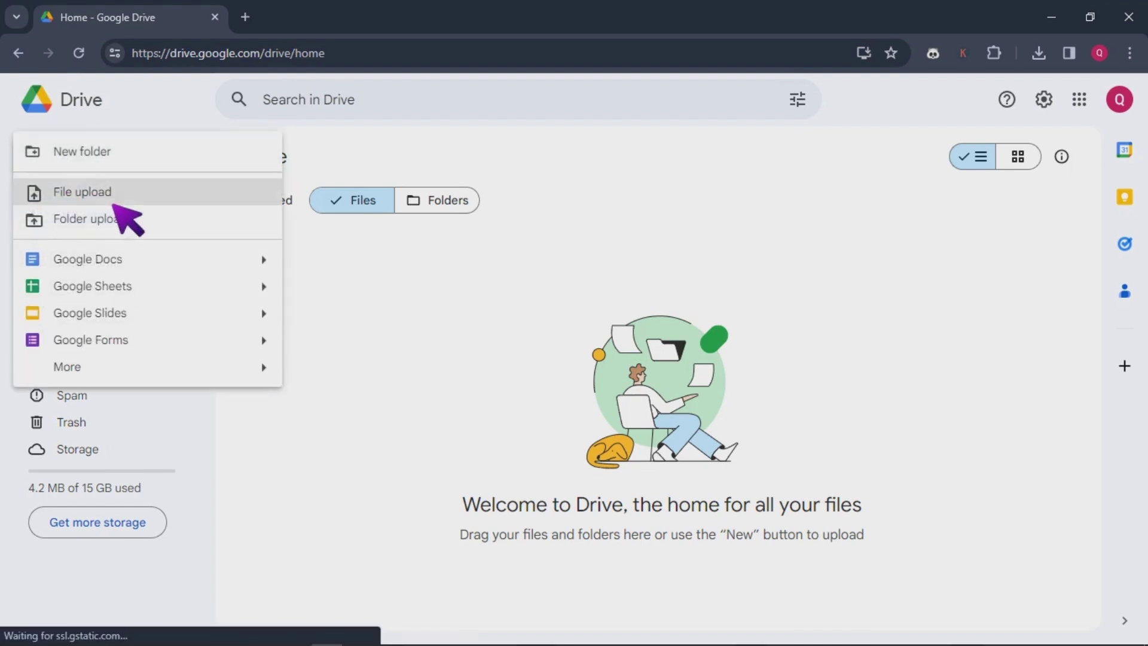
pyautogui.click(102, 202)
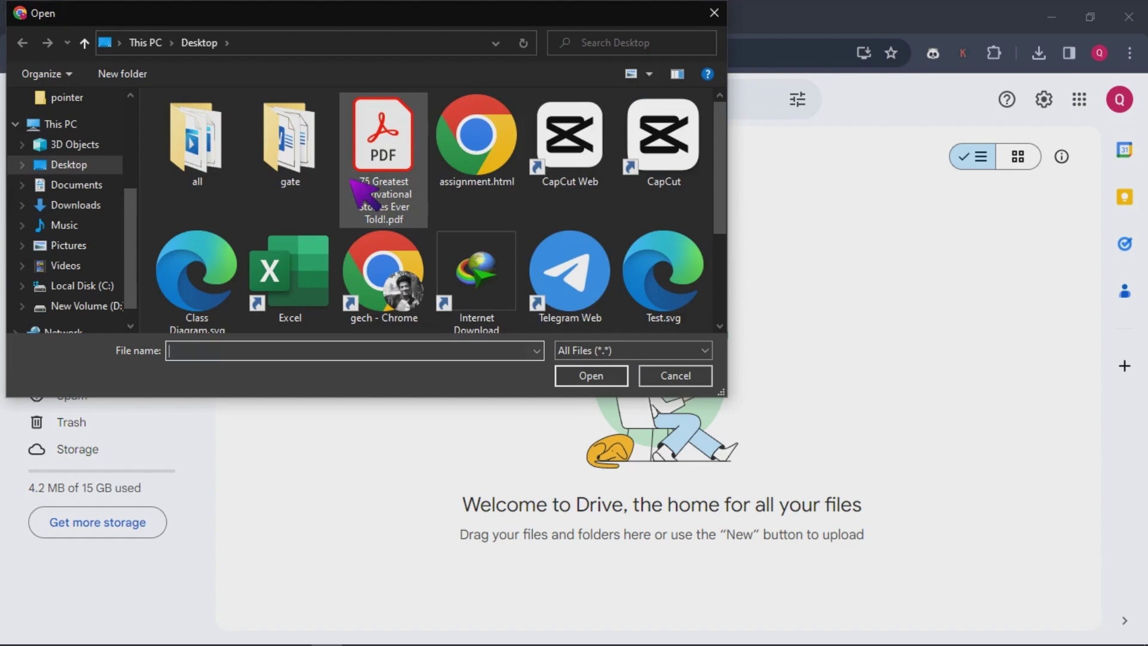
pyautogui.click(389, 183)
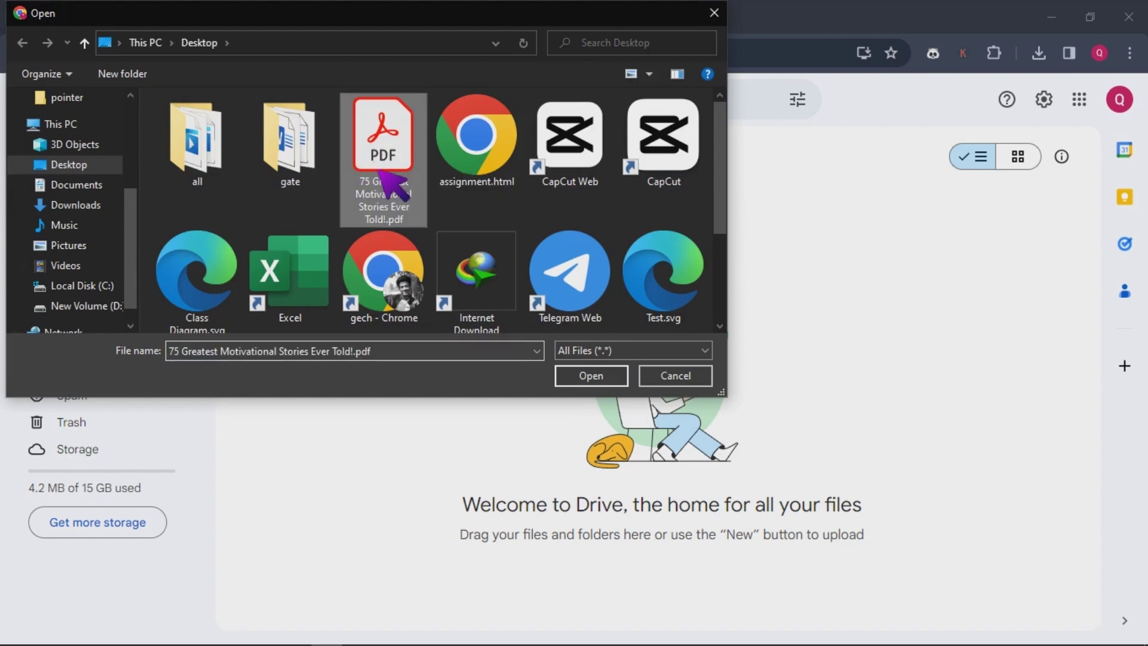
pyautogui.click(591, 377)
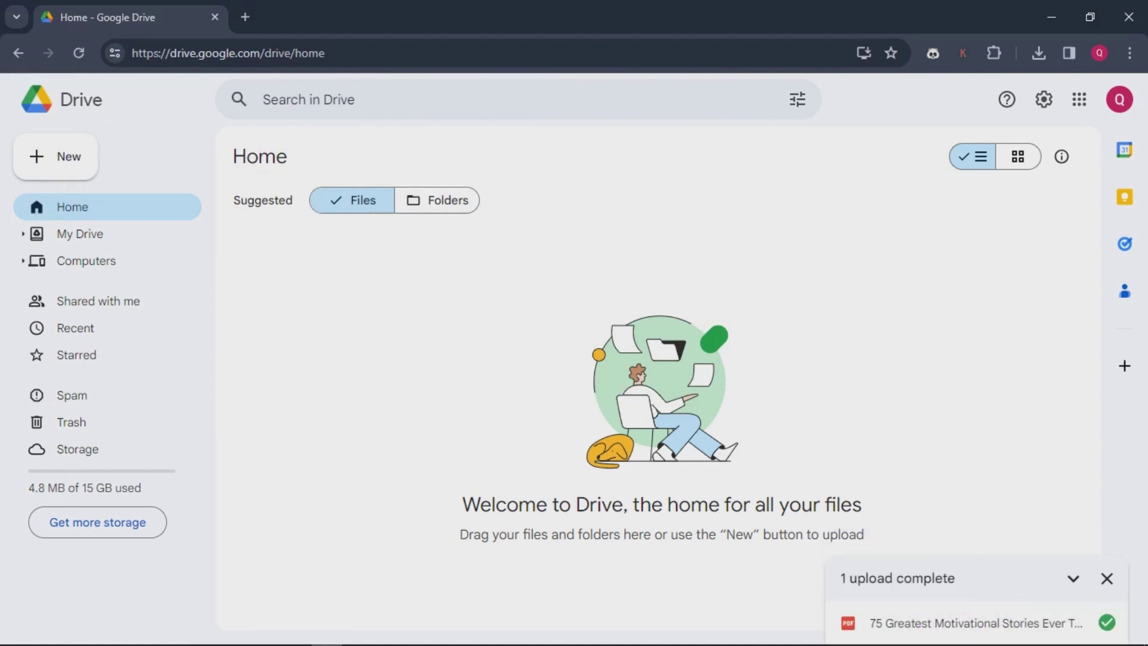
pyautogui.moveTo(1127, 638)
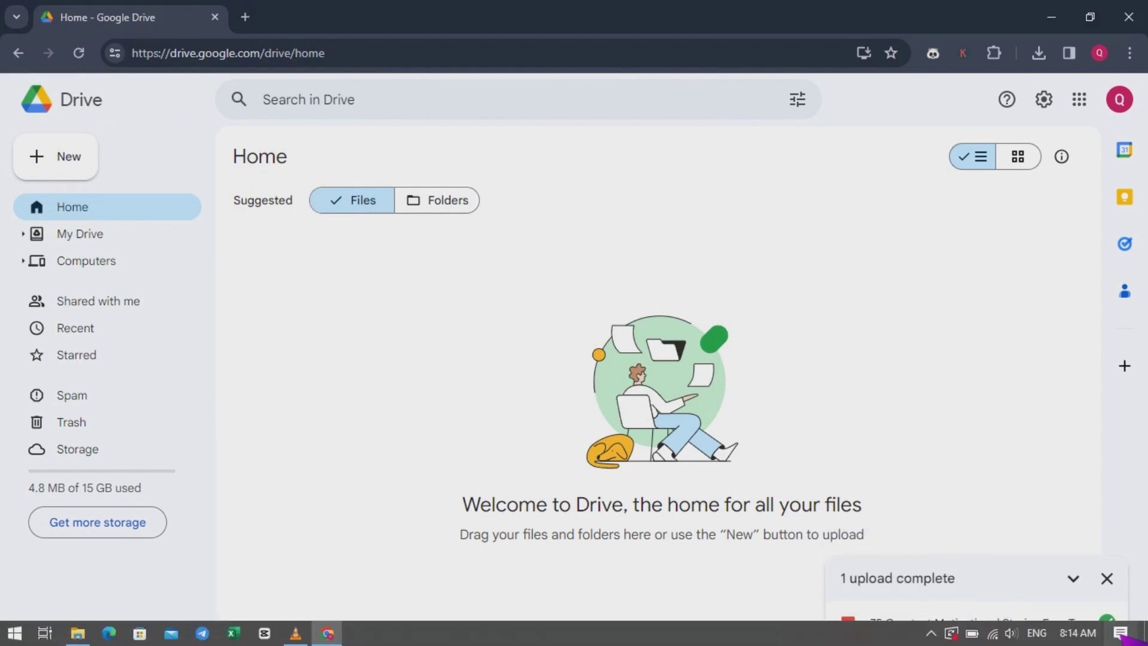
pyautogui.click(1106, 578)
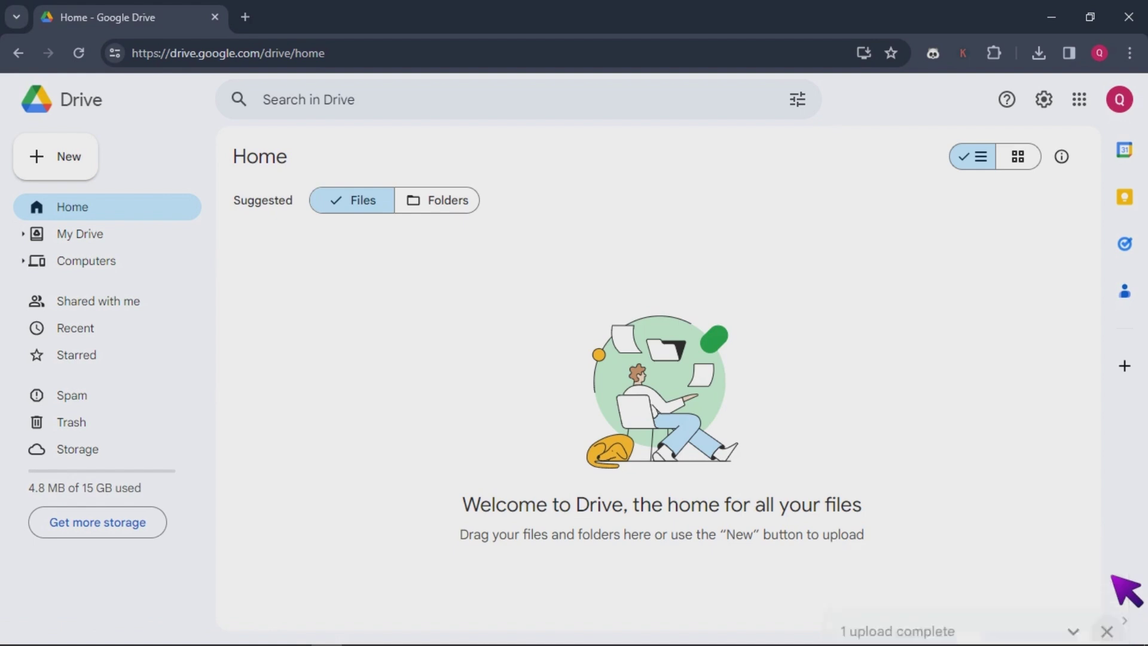
# From My Drive, open the motivational stories PDF with Google Docs.
pyautogui.click(89, 239)
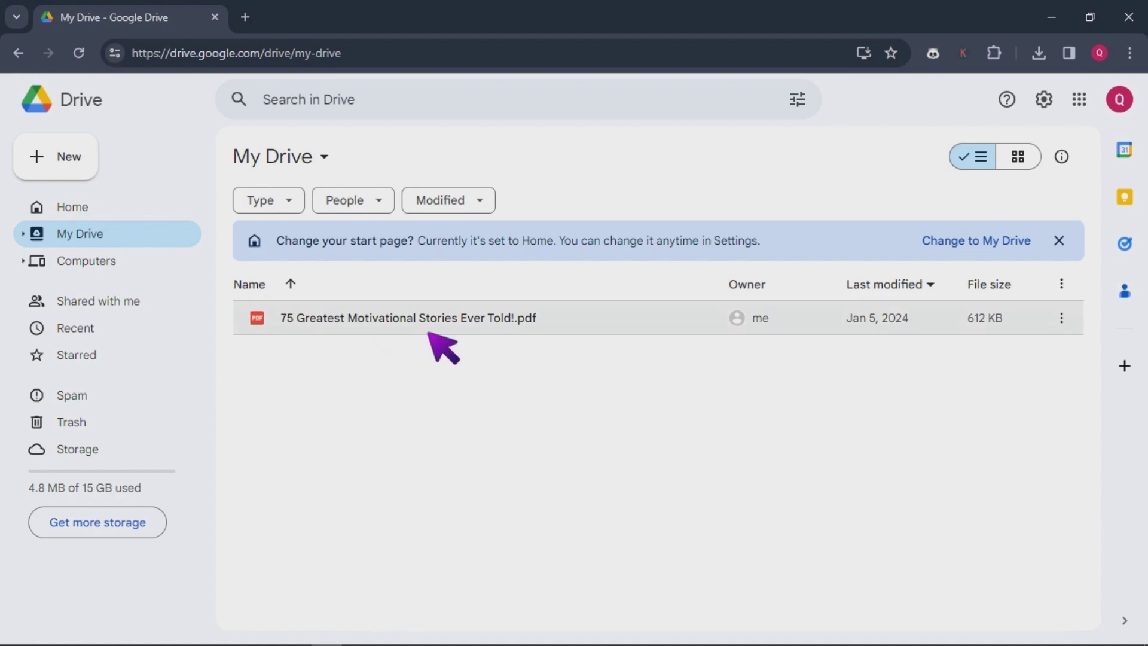
pyautogui.click(1067, 325)
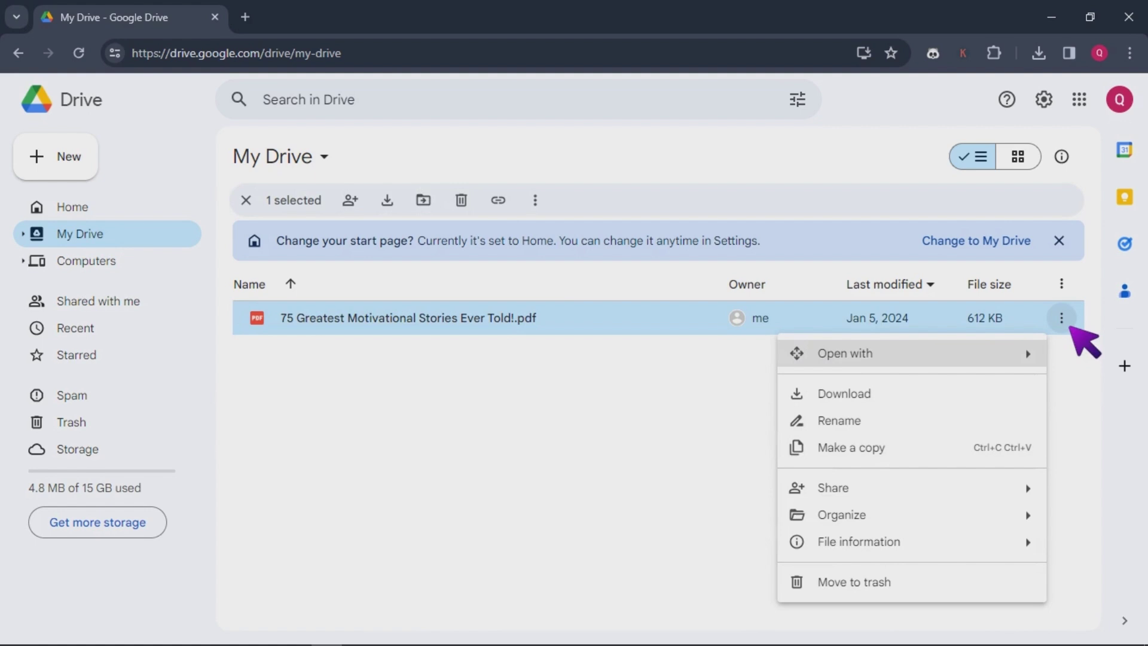
pyautogui.moveTo(1019, 358)
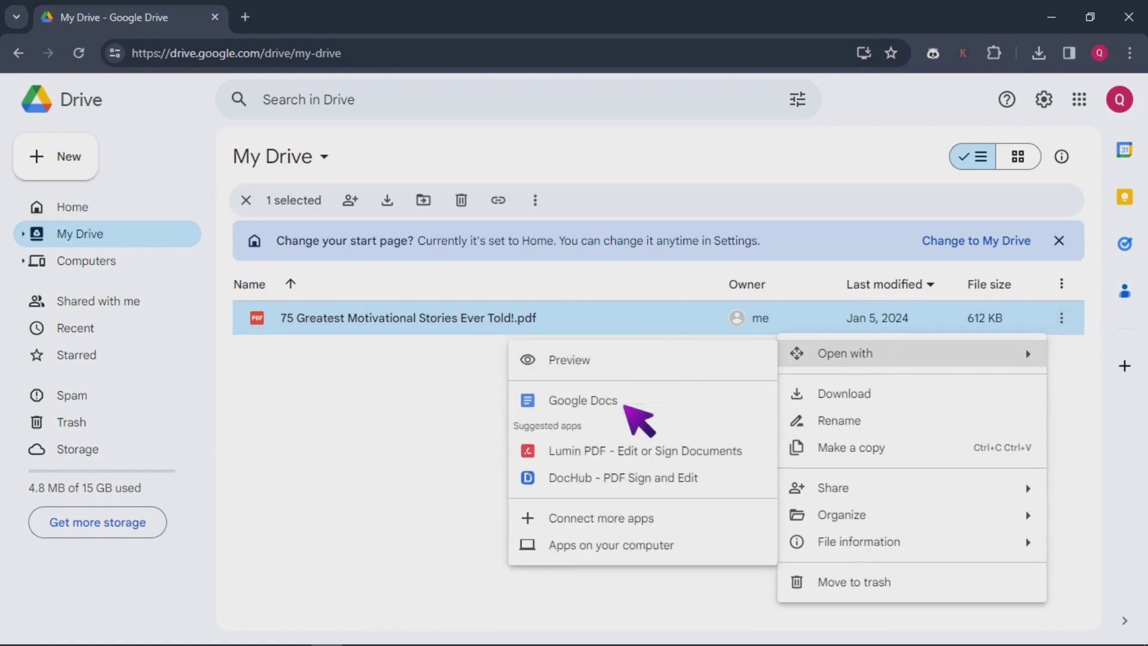
pyautogui.click(598, 403)
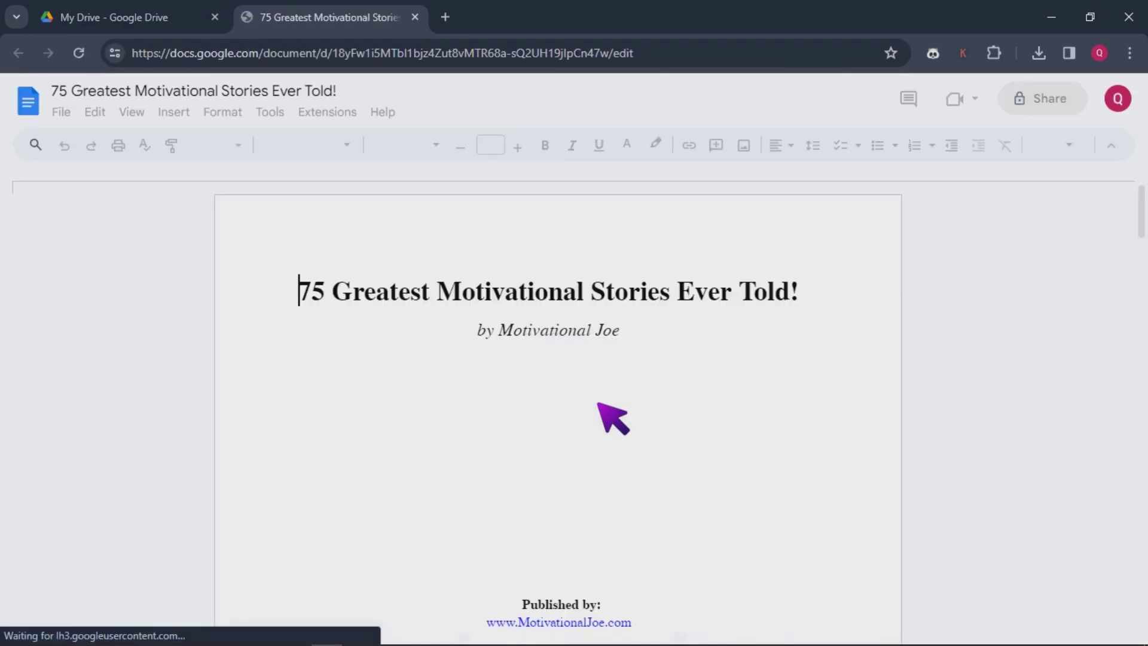
# Delete and retype the 5 in the title's number '75'.
pyautogui.click(379, 303)
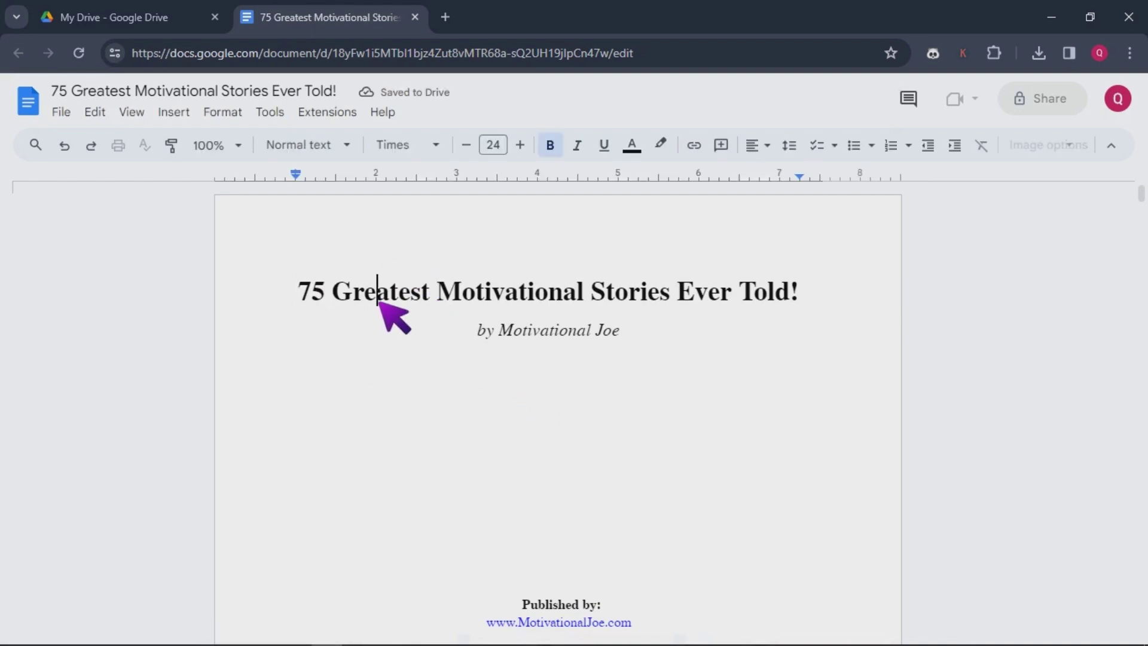
pyautogui.click(328, 297)
pyautogui.press('BackSpace')
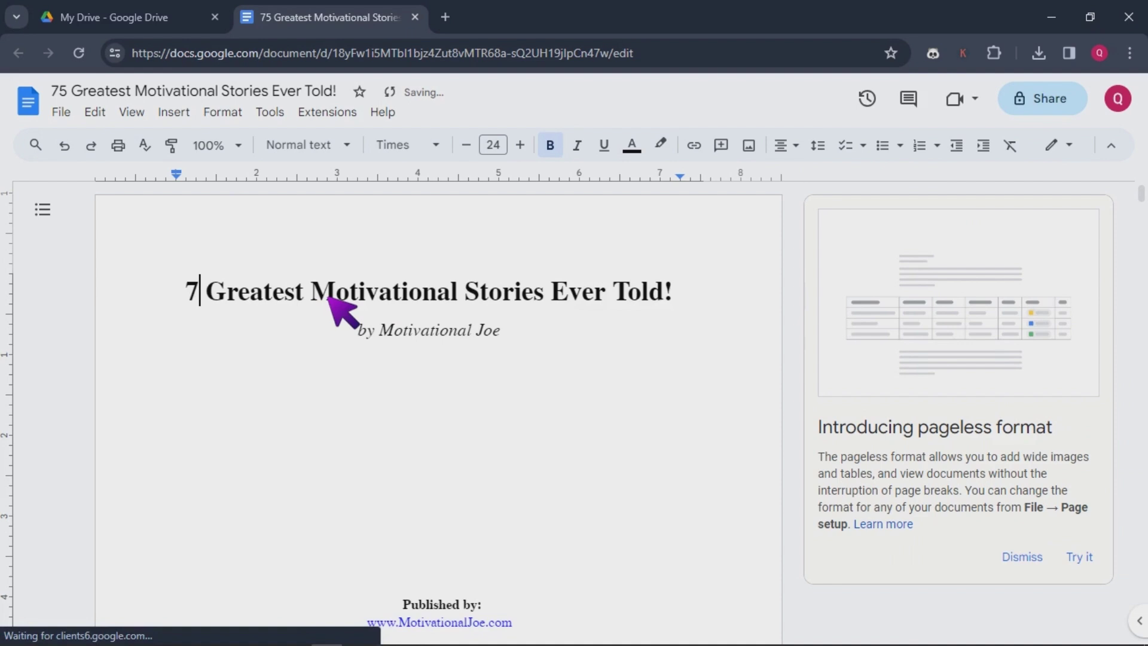
pyautogui.write('5')
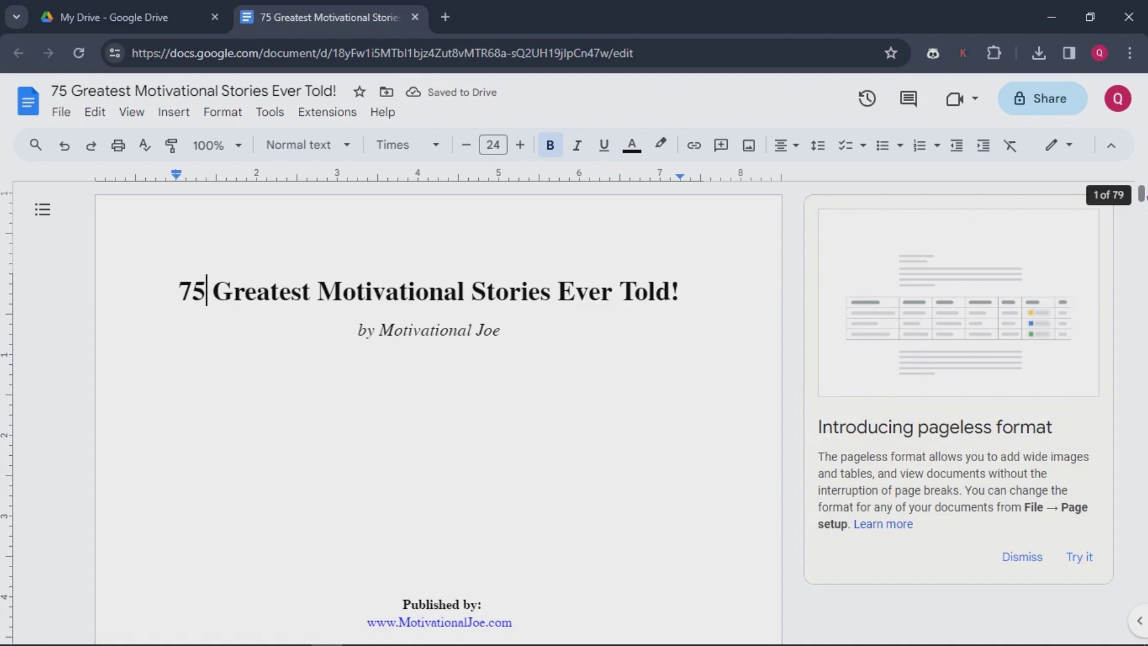
# Scroll through the 79-page document and back to the top, then open Tools.
pyautogui.moveTo(1141, 195); pyautogui.dragTo(1140, 637)
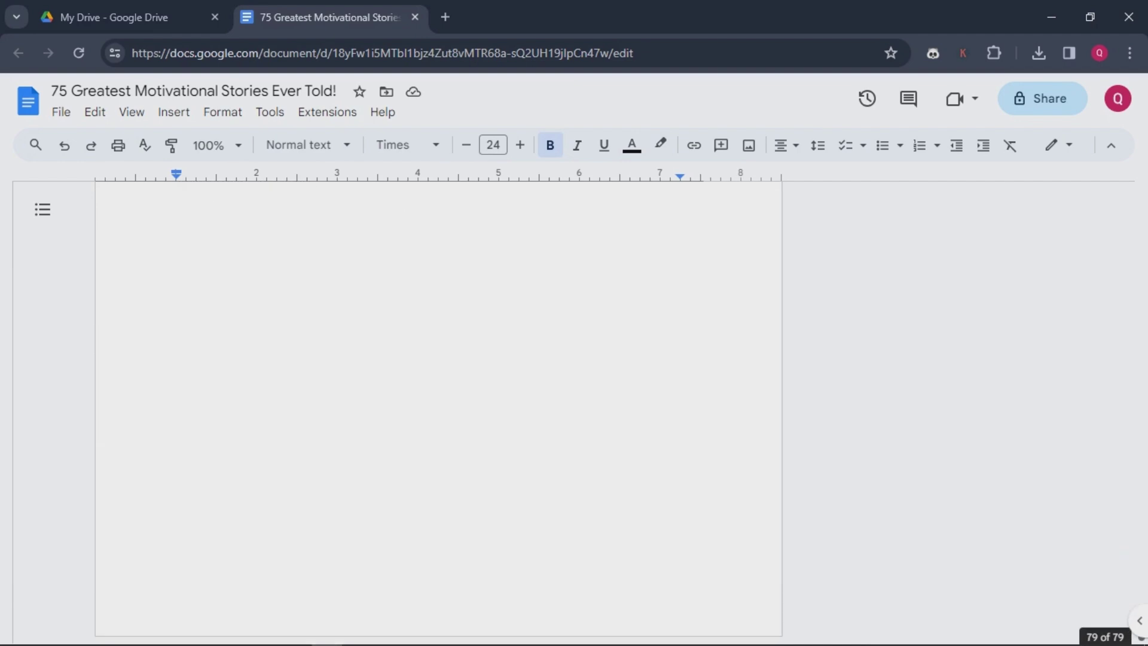
pyautogui.scroll(15, 438, 407)
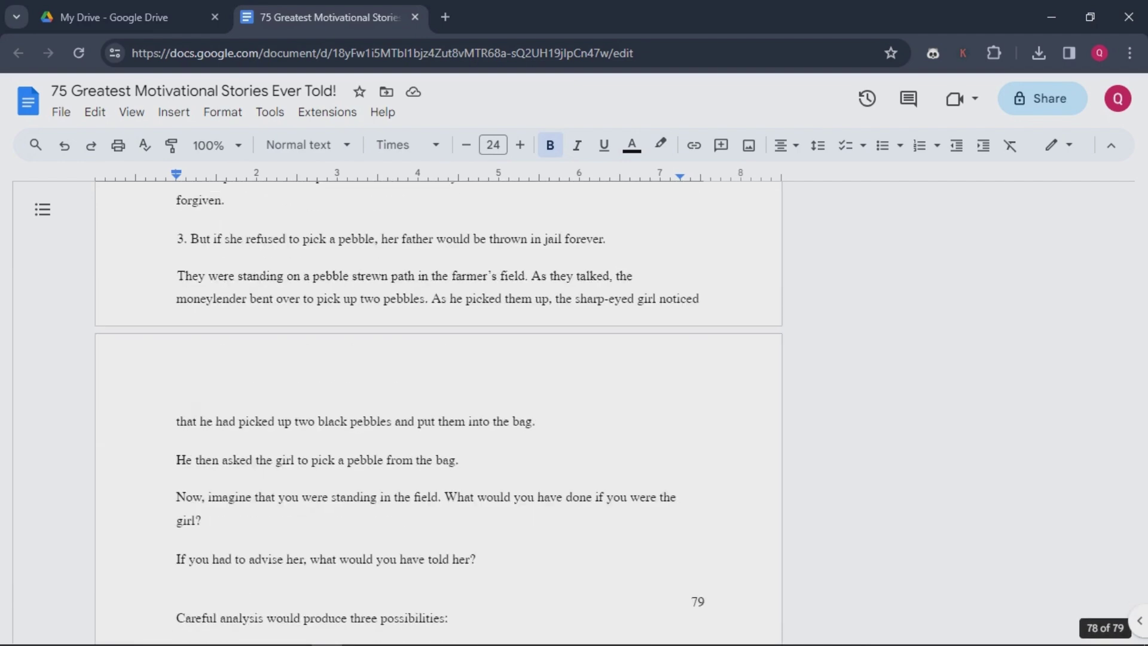
pyautogui.moveTo(1141, 628); pyautogui.dragTo(1055, 202)
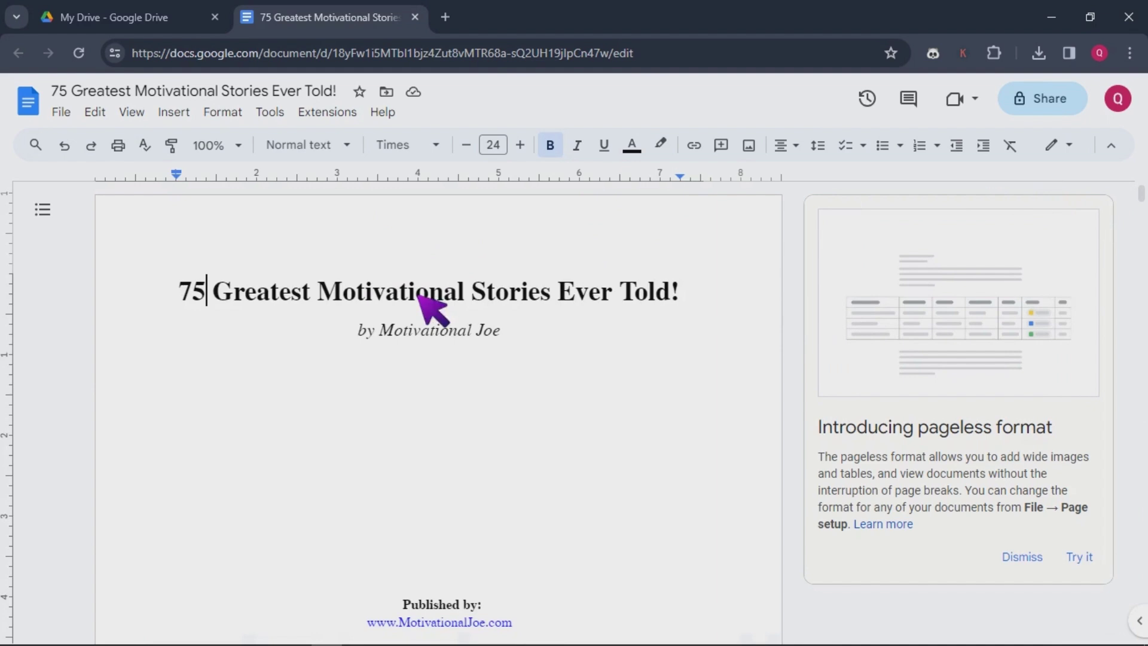
pyautogui.click(275, 115)
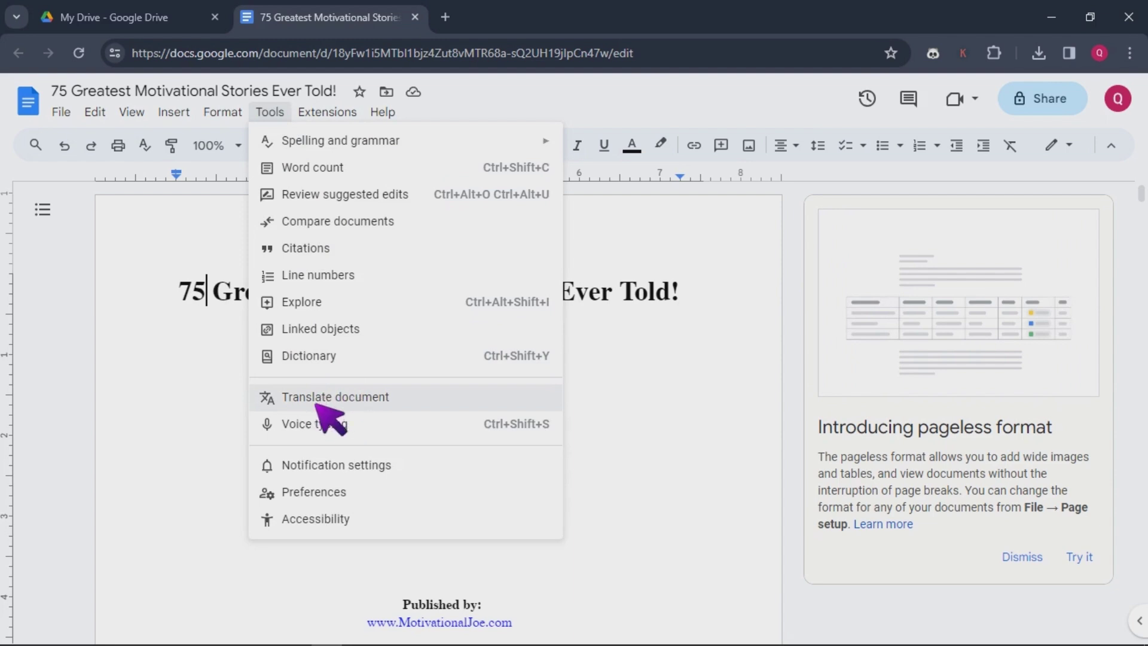
# Make a French translated copy of the document with Translate document.
pyautogui.click(326, 404)
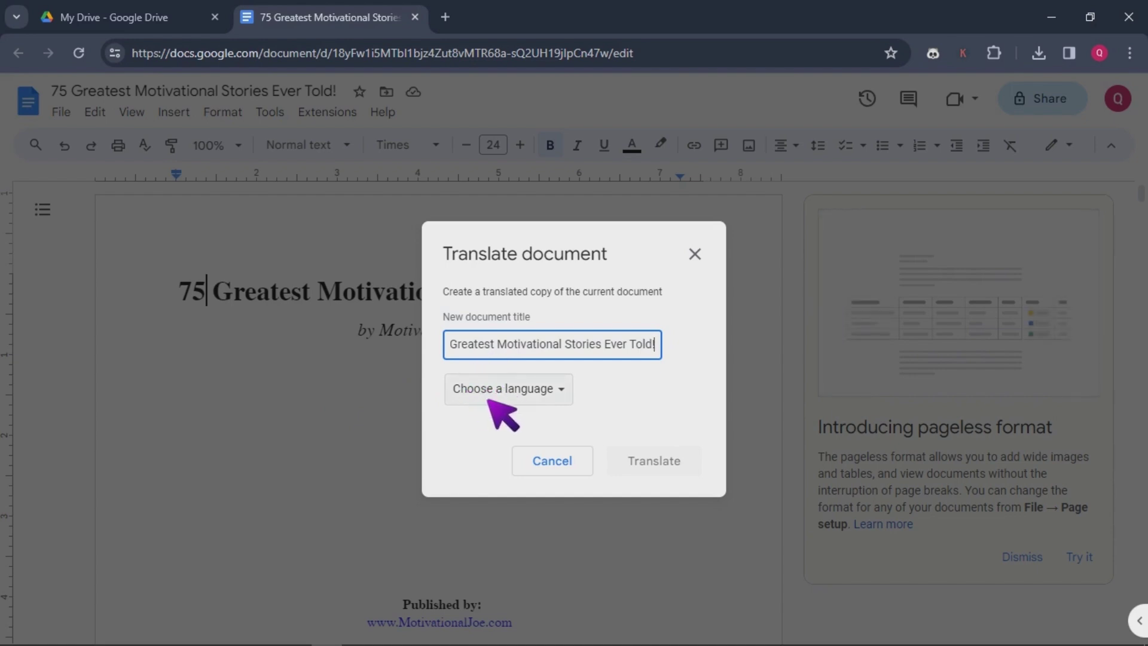
pyautogui.click(566, 400)
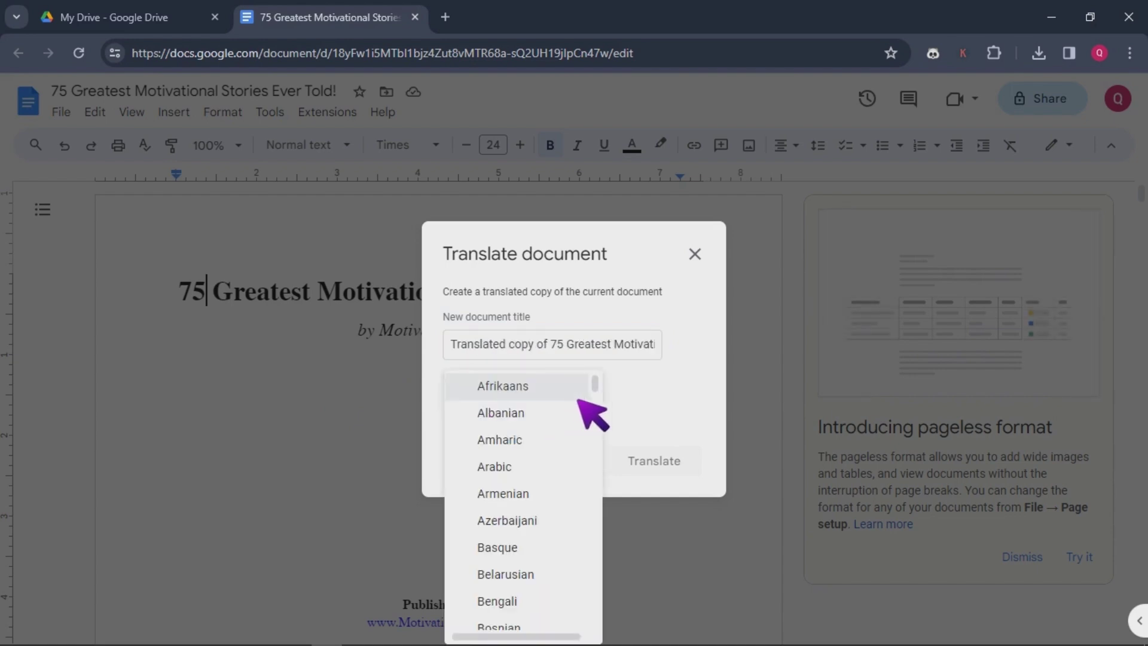
pyautogui.moveTo(602, 388); pyautogui.dragTo(574, 427)
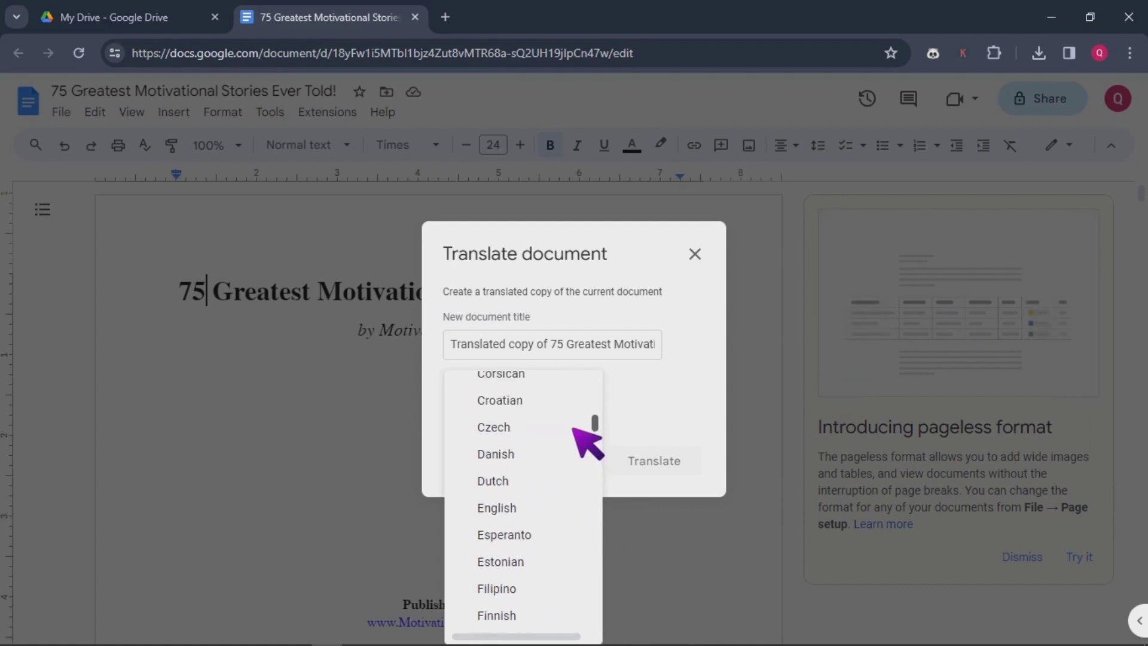
pyautogui.scroll(-2, 574, 428)
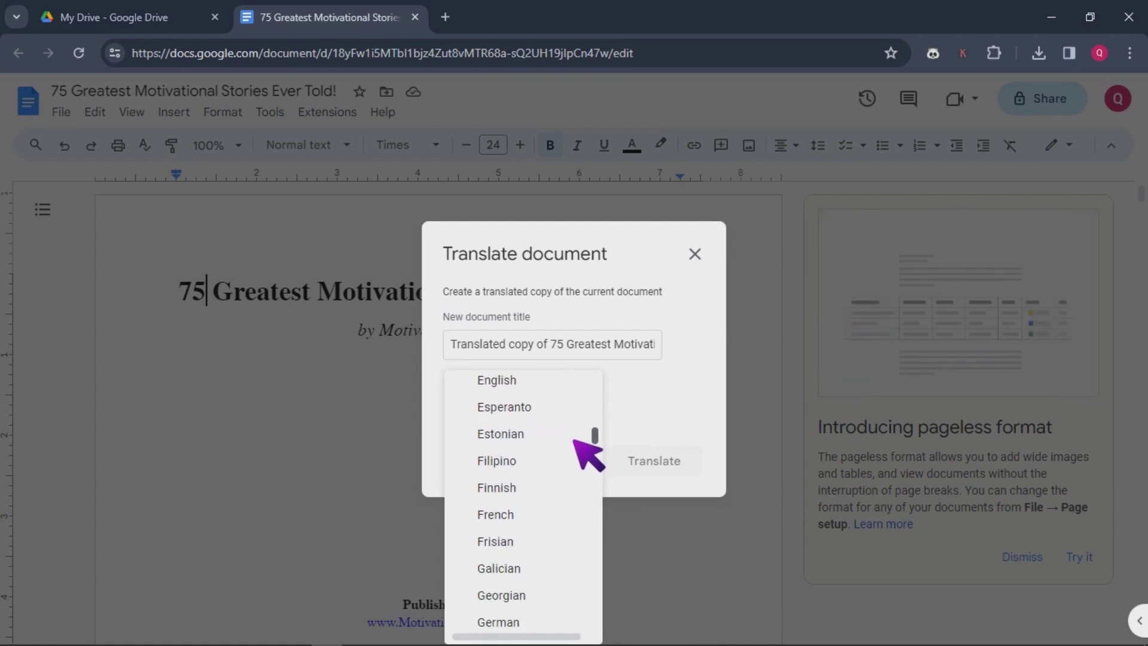
pyautogui.click(507, 507)
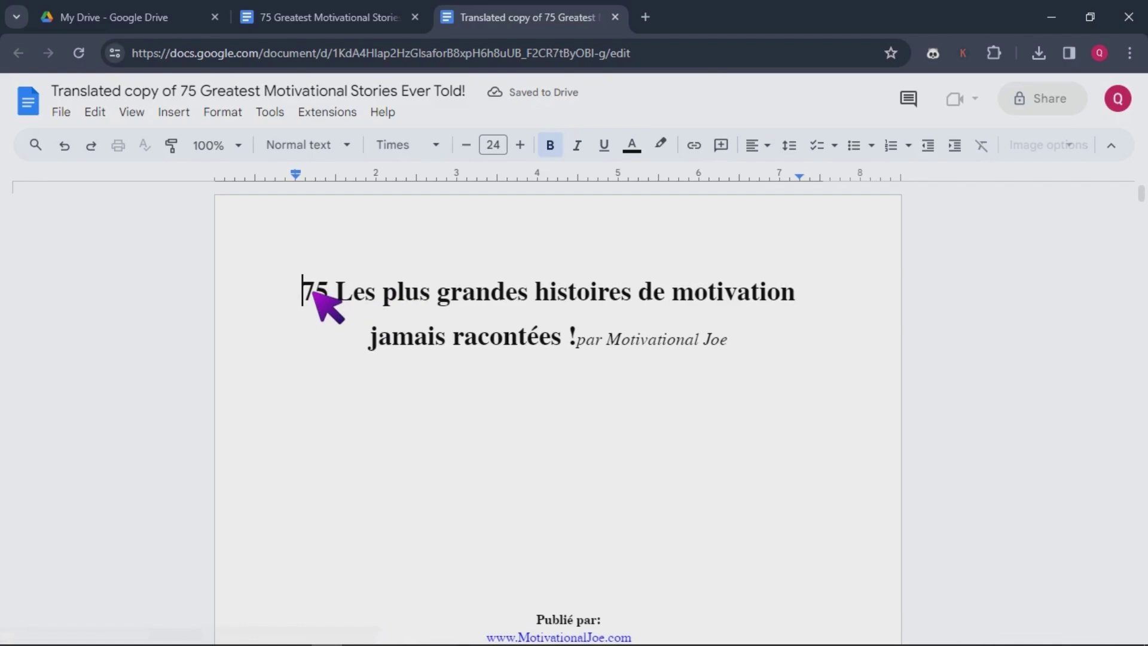
# Retype the final 5 of '75' in the translated copy's title.
pyautogui.moveTo(312, 291); pyautogui.dragTo(578, 369)
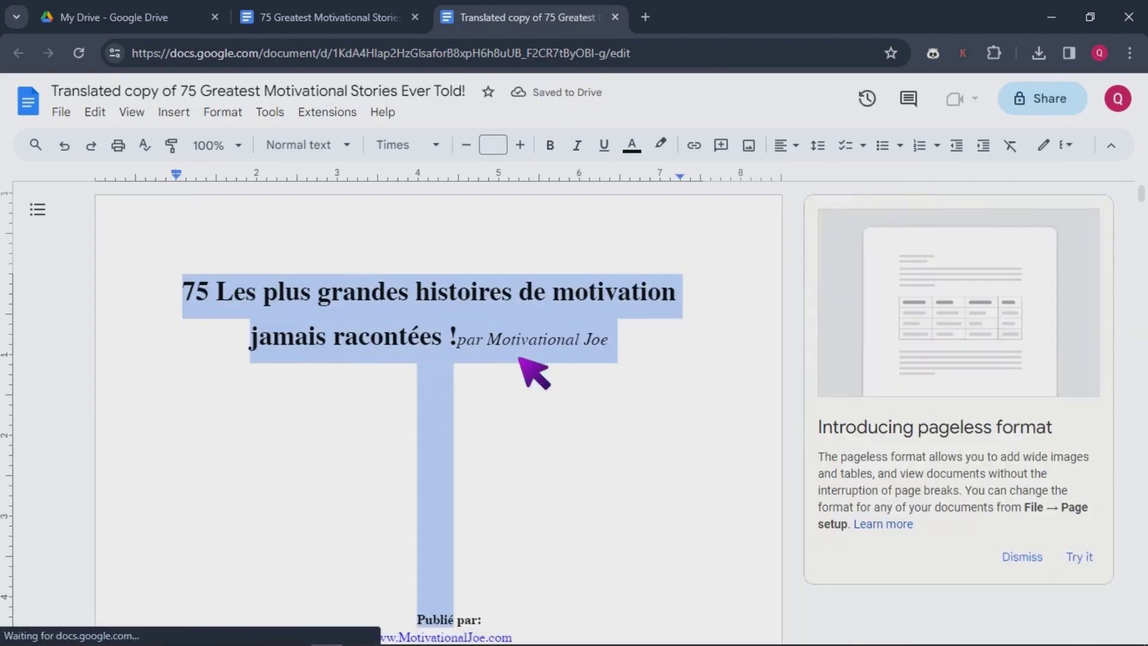
pyautogui.click(517, 339)
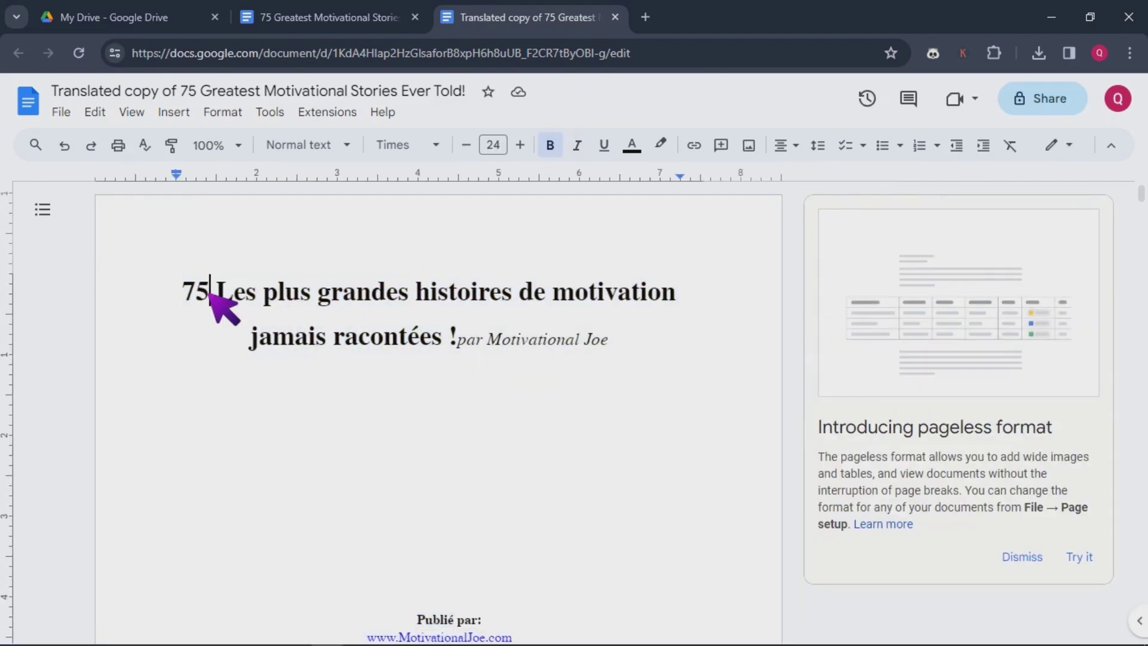
pyautogui.press('BackSpace')
pyautogui.write('5')
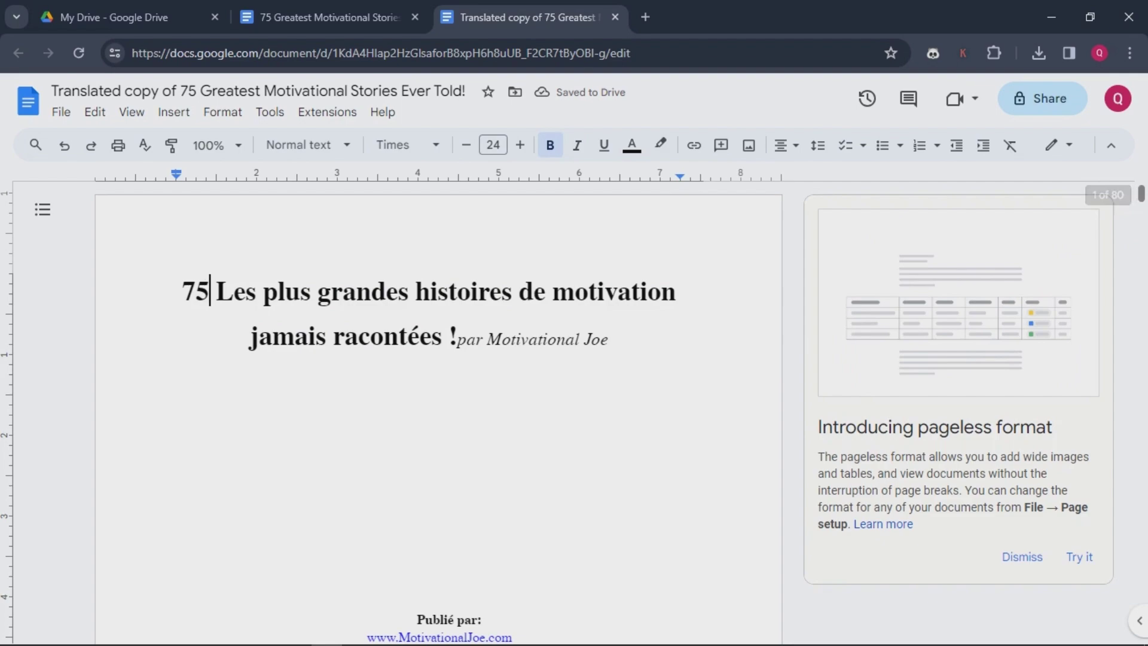
# Scroll through the French copy, selecting all its text and then deselecting it.
pyautogui.moveTo(1141, 194); pyautogui.dragTo(1141, 297)
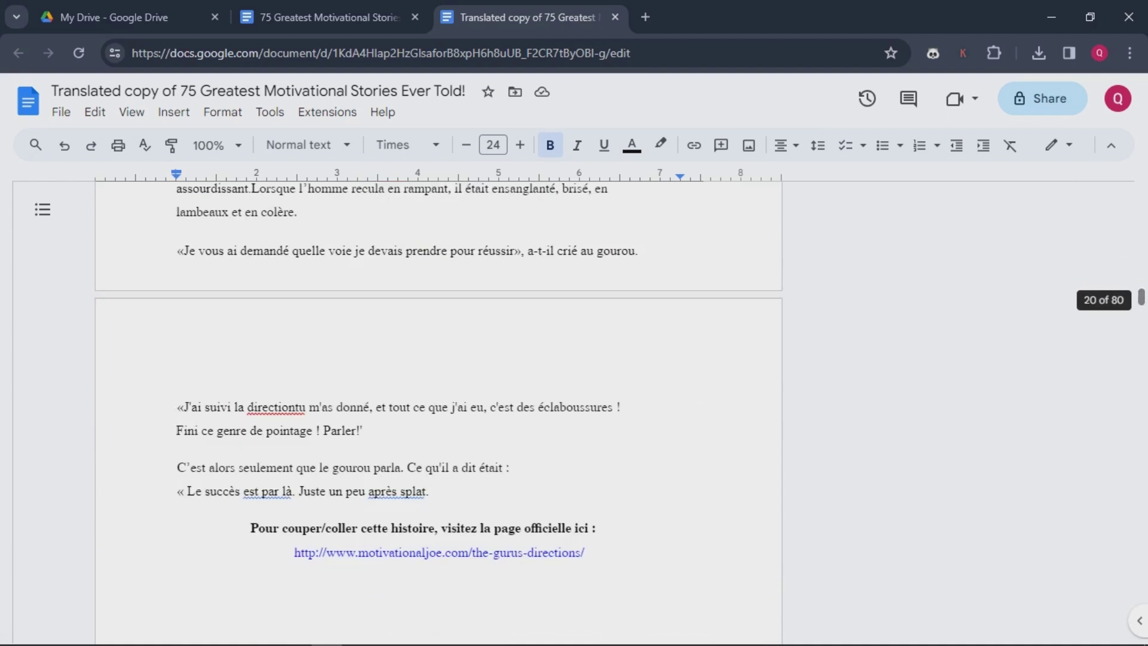
pyautogui.click(476, 435)
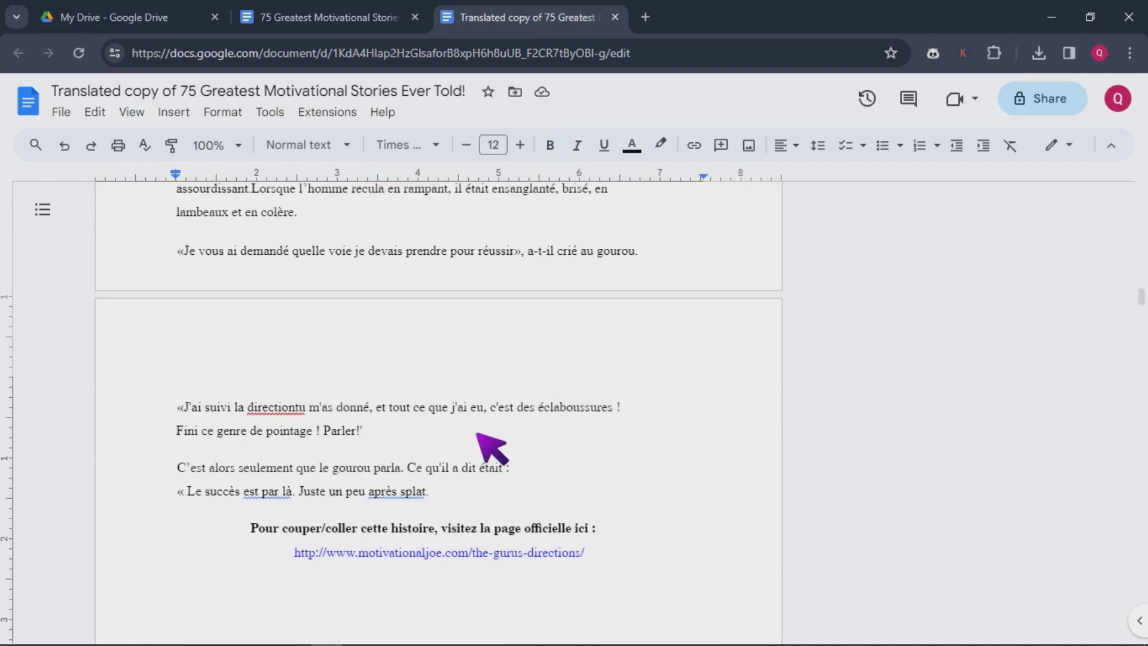
pyautogui.hotkey('ctrl', 'a')
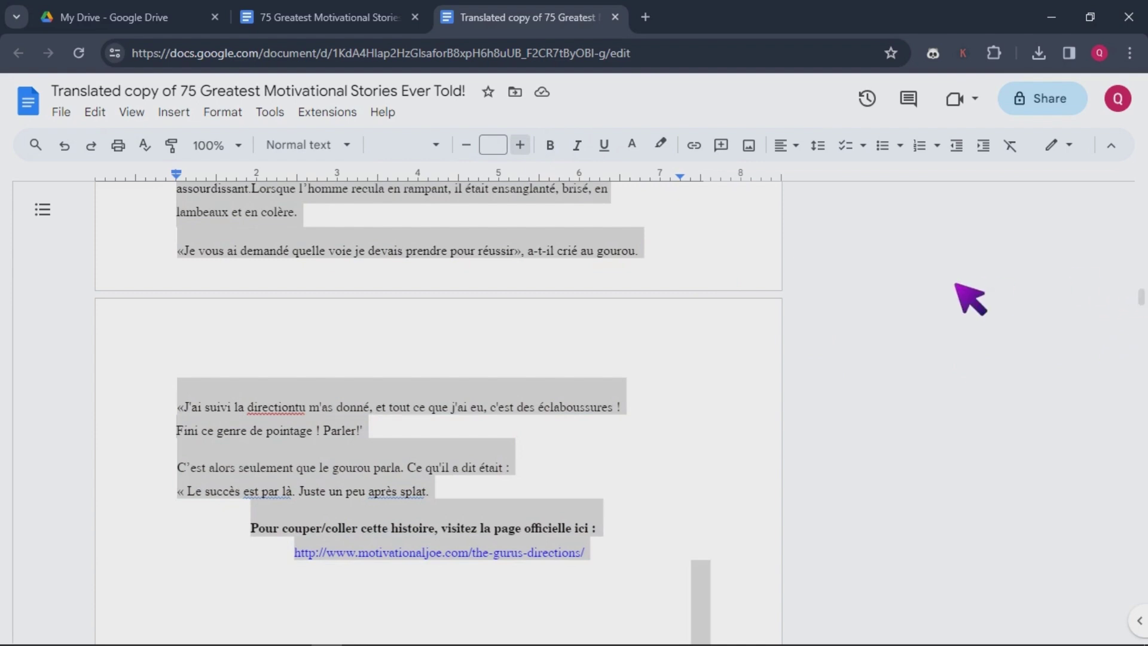
pyautogui.press('Left')
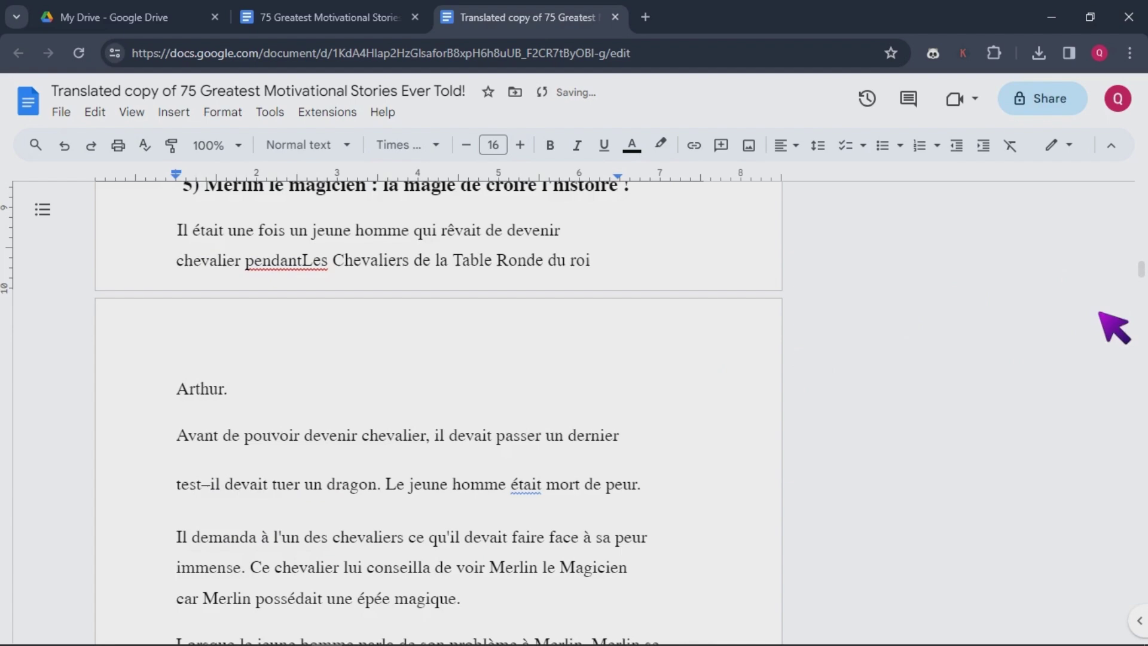
pyautogui.moveTo(1141, 269); pyautogui.dragTo(1141, 295)
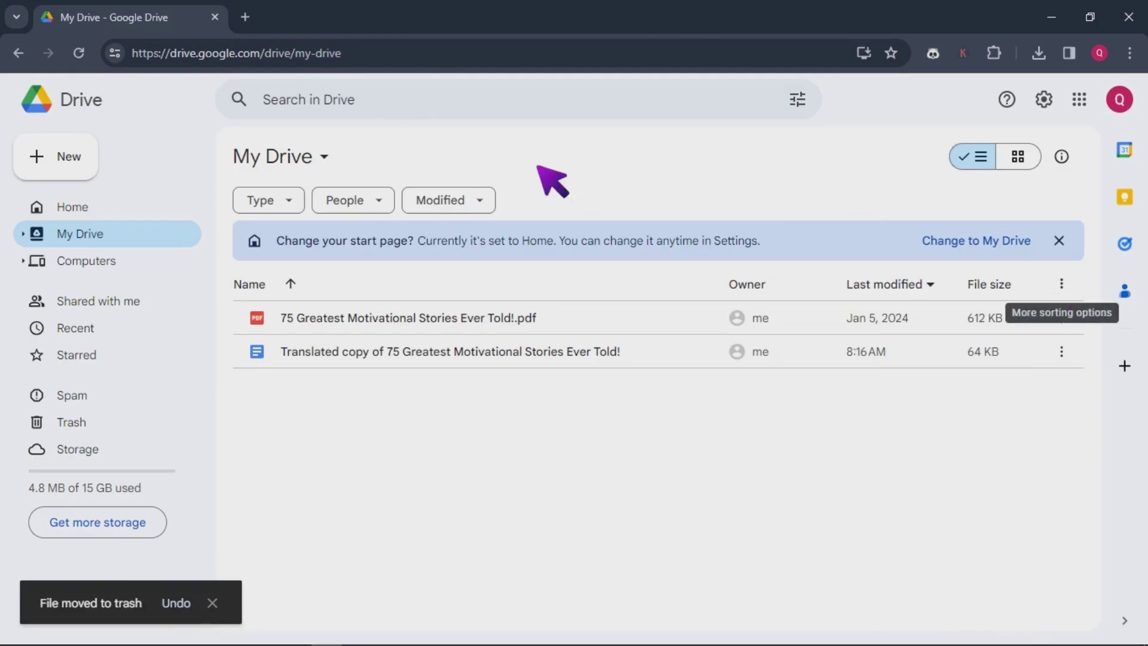
# Search Google for 'pdf to doc converter' in a new tab.
pyautogui.click(245, 17)
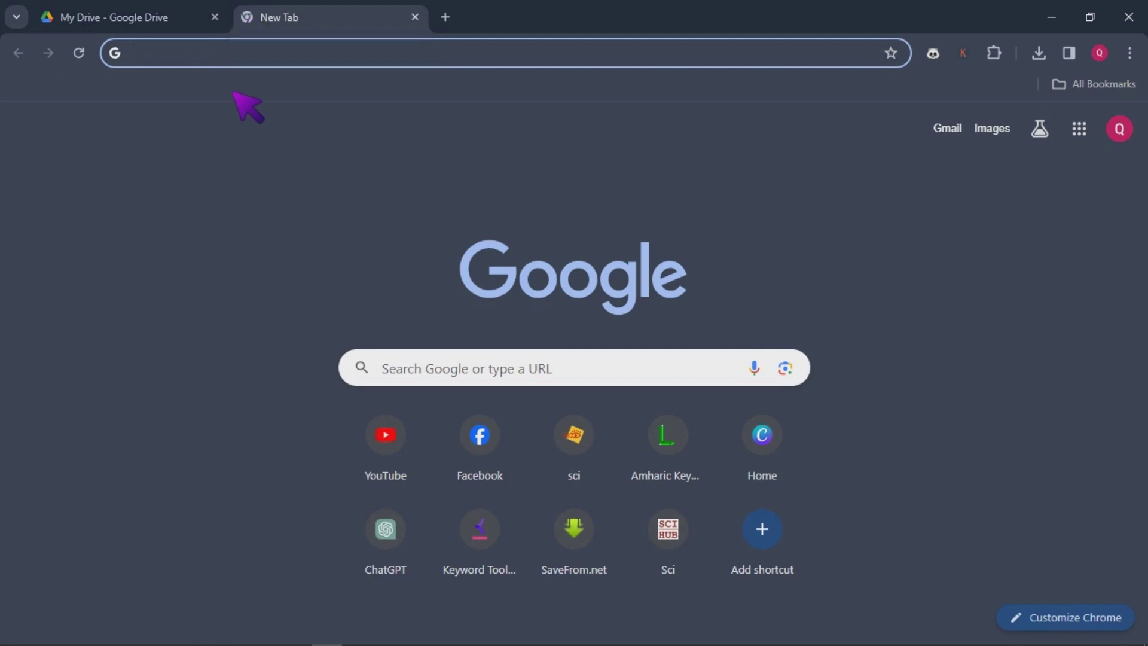
pyautogui.write('pdf to')
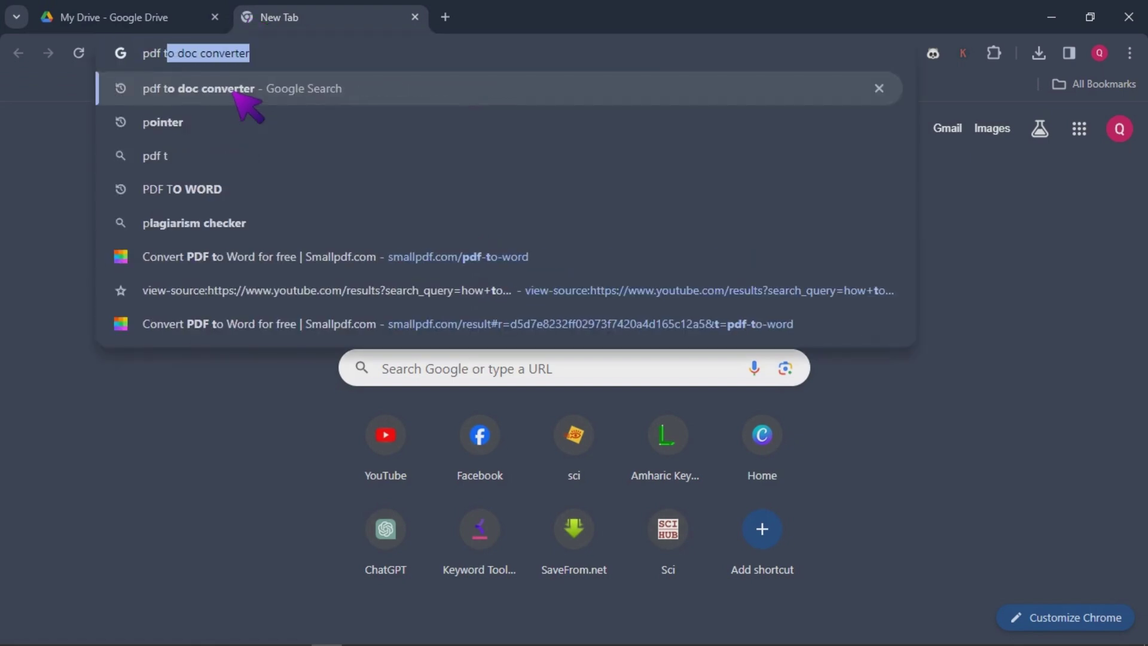
pyautogui.click(235, 92)
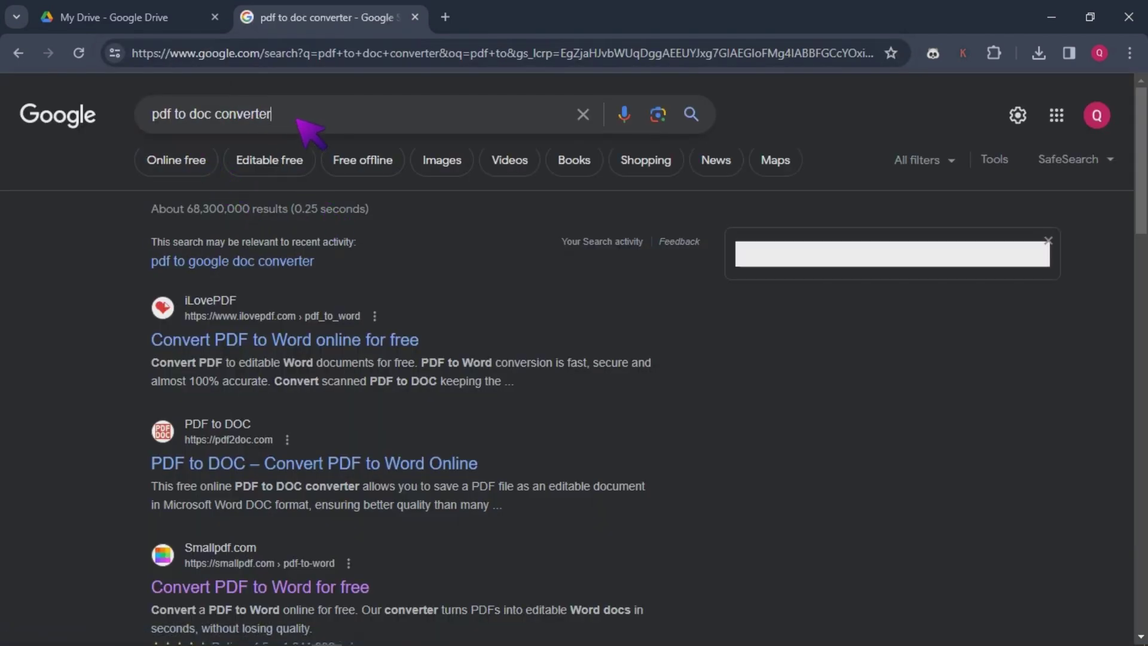
pyautogui.moveTo(161, 115); pyautogui.dragTo(158, 116)
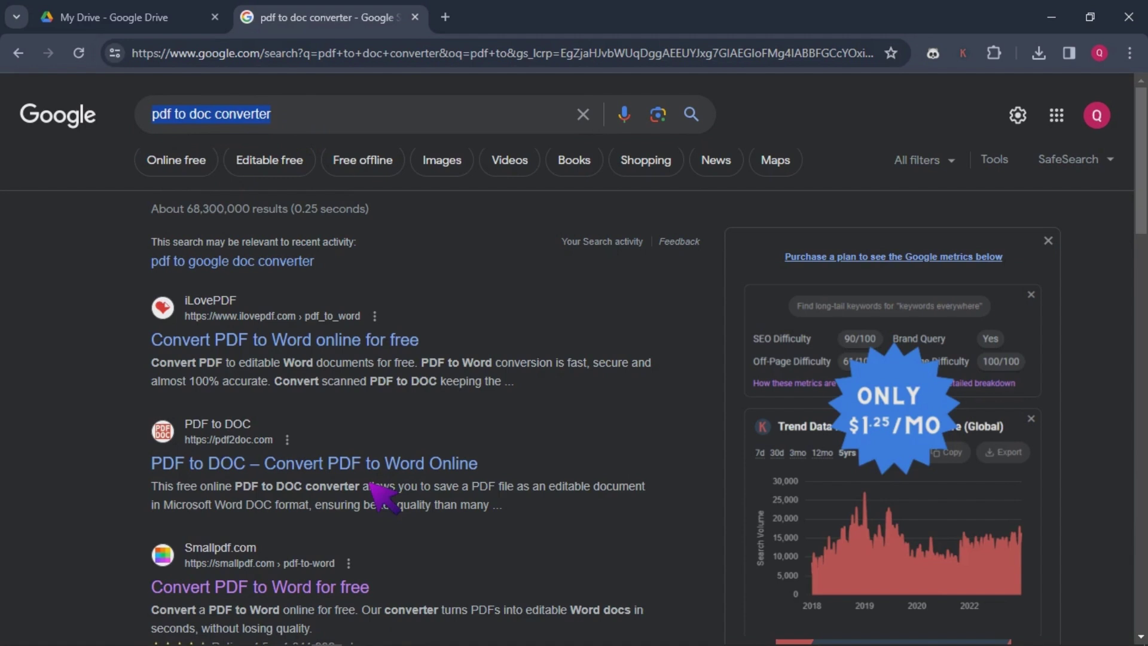
# Open Smallpdf's PDF to Word converter and upload the motivational stories PDF from the Desktop.
pyautogui.click(248, 589)
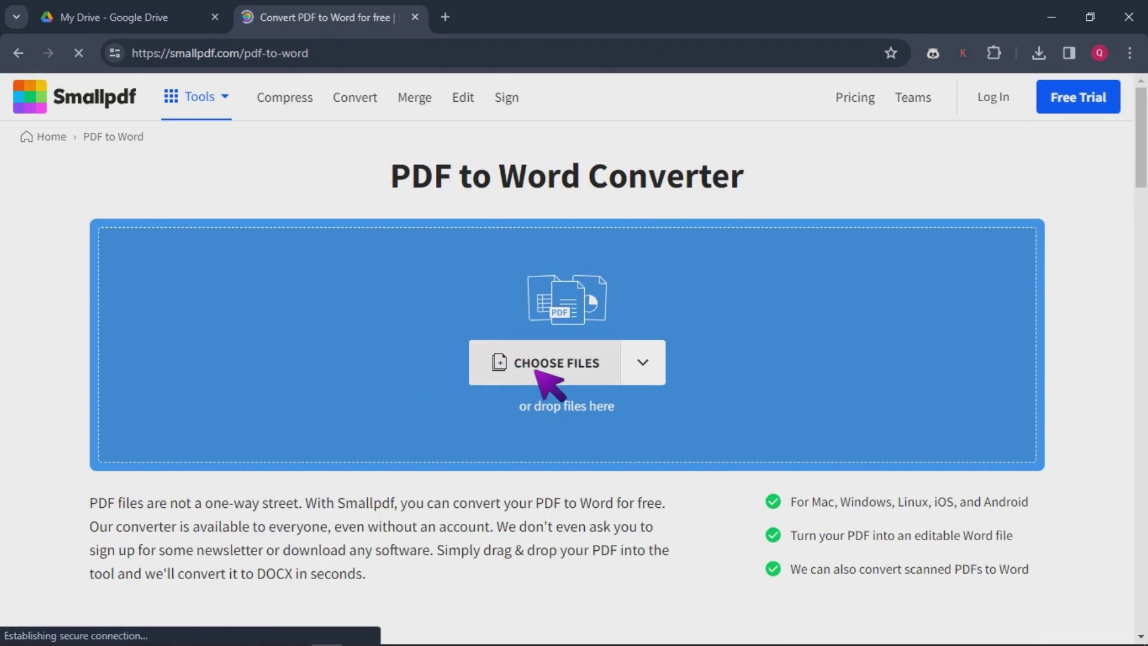
pyautogui.click(536, 371)
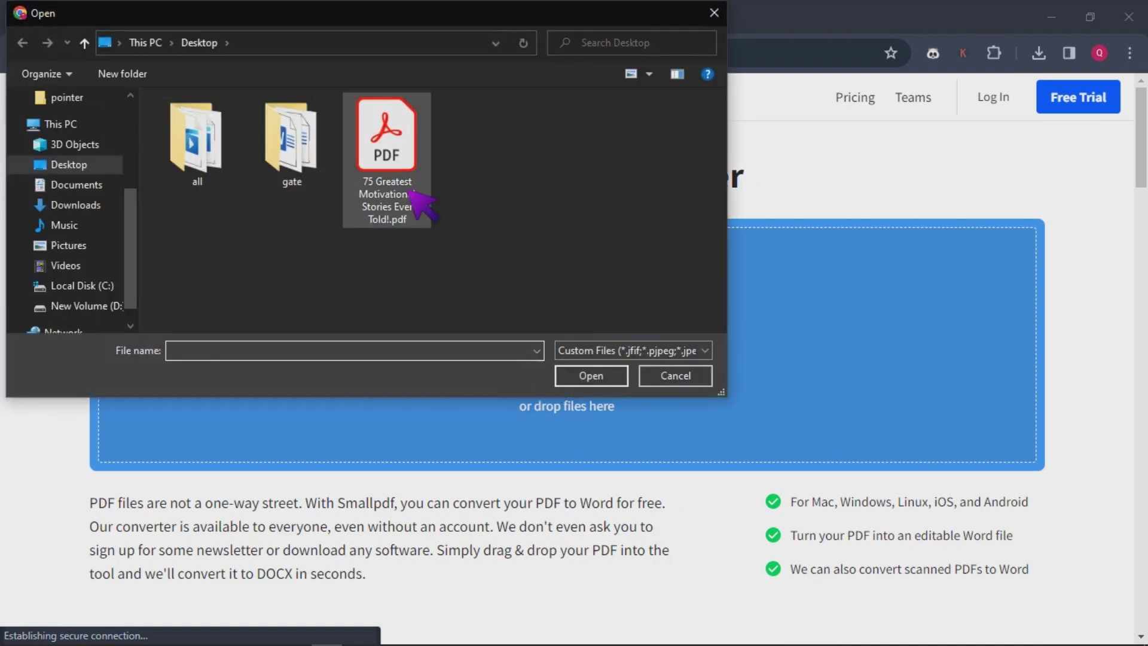
pyautogui.click(381, 196)
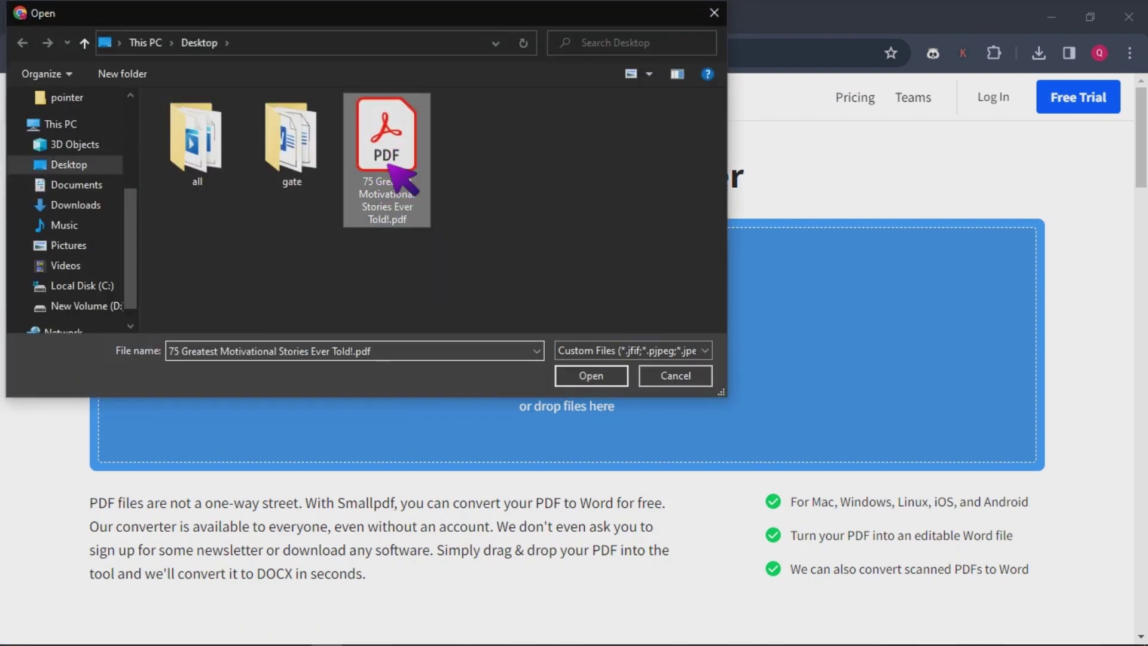
pyautogui.click(590, 375)
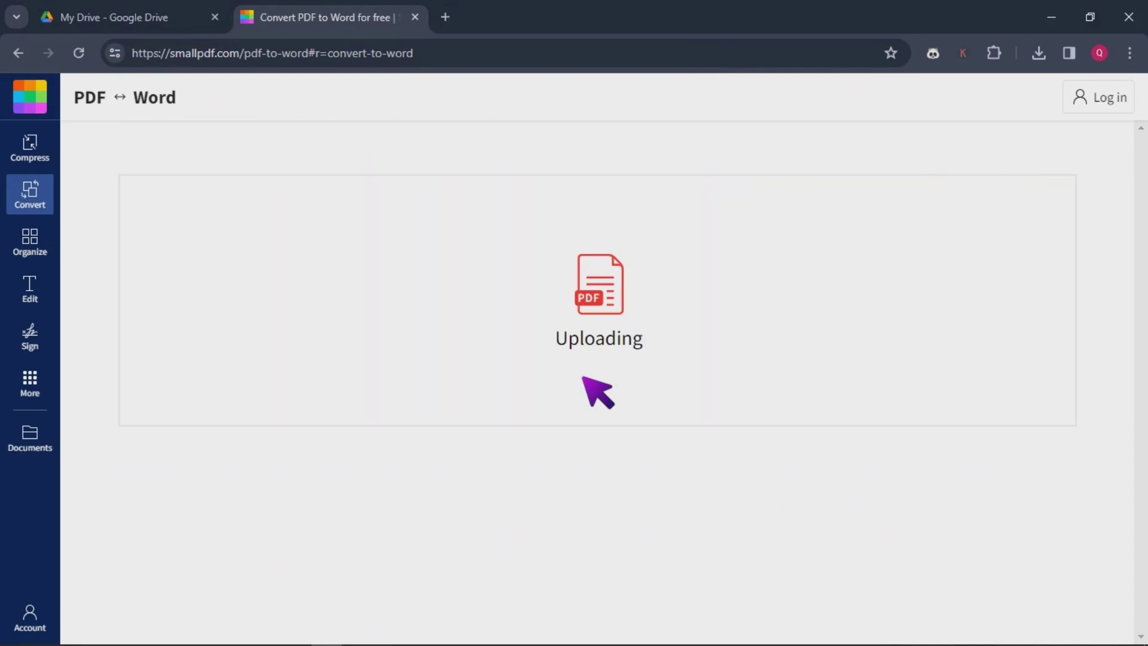
# Convert to DOCX and open '75 Greatest Motivational Stories Ever Told! (3).docx' in Word.
pyautogui.click(668, 401)
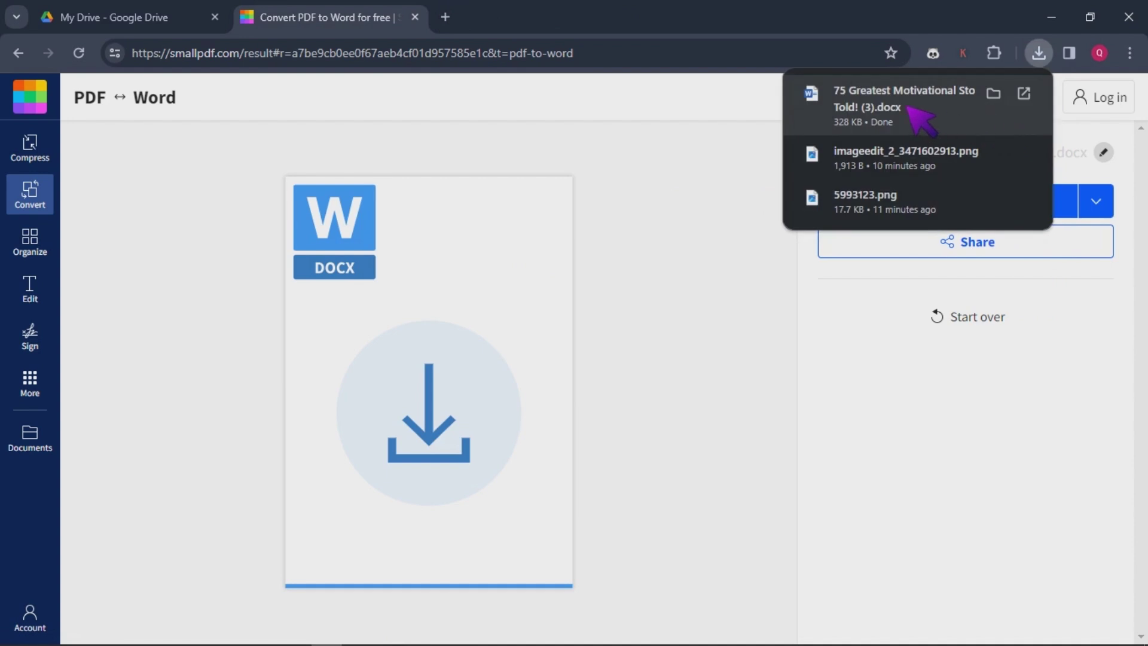
pyautogui.click(908, 108)
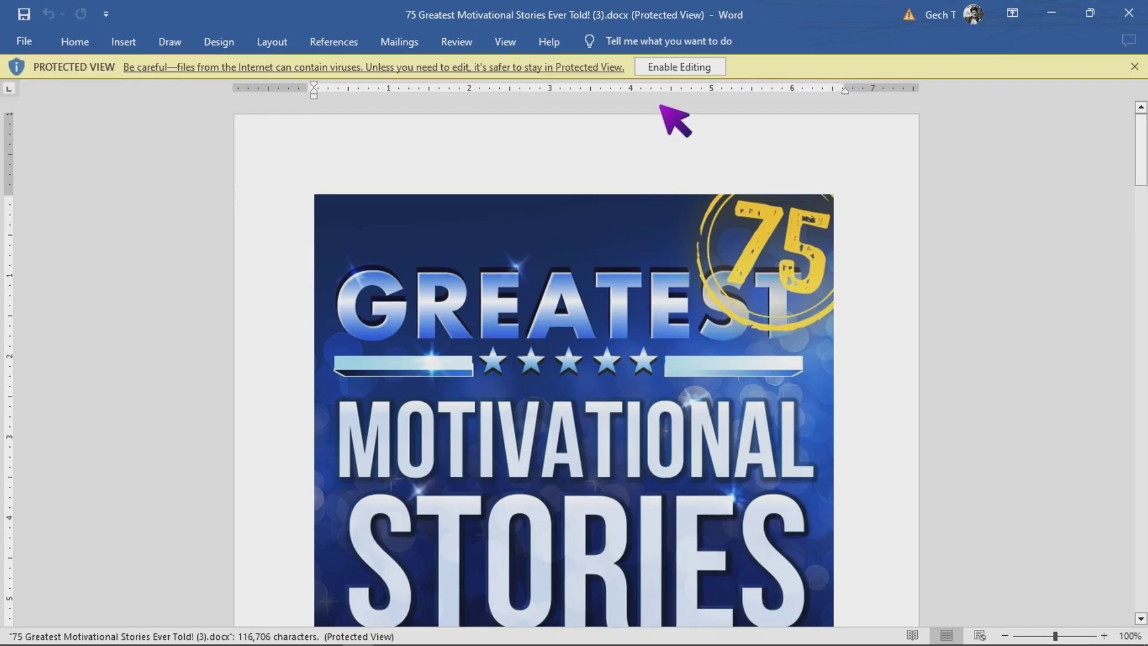
# Enable editing, save the .docx to the Desktop, and minimize Word.
pyautogui.click(682, 73)
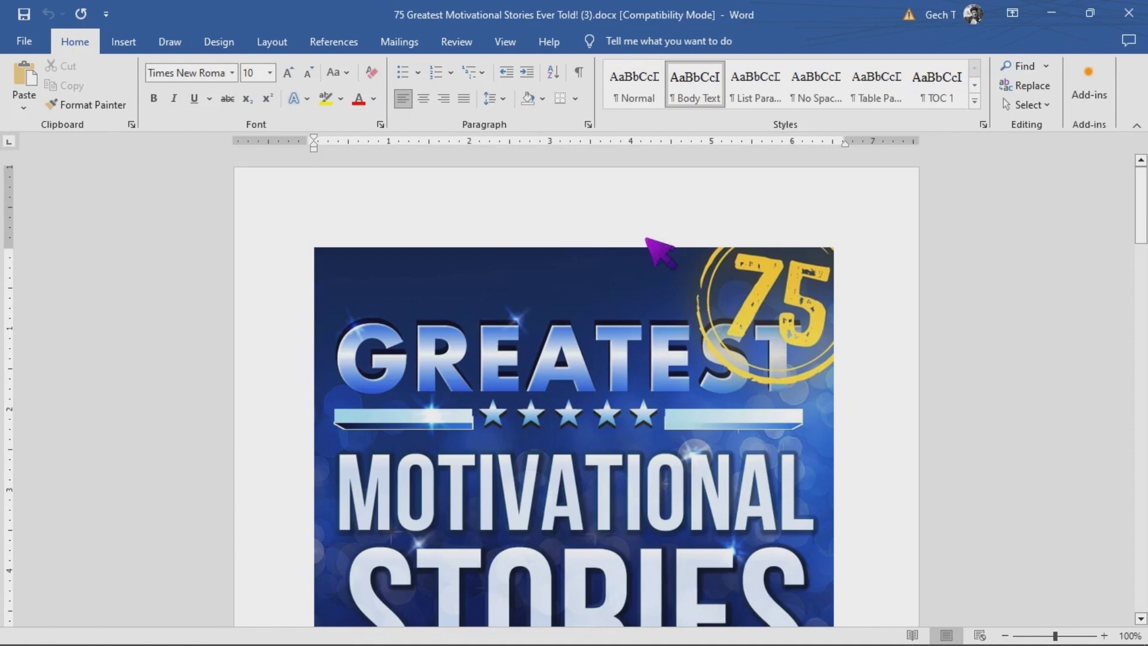
pyautogui.click(34, 42)
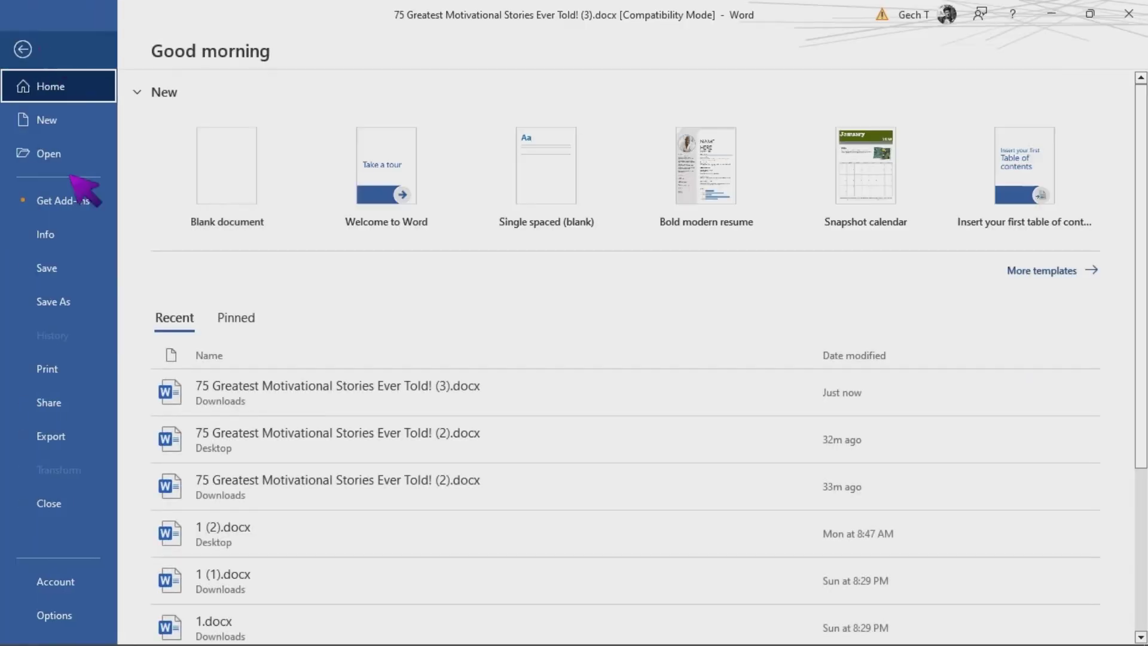
pyautogui.click(69, 301)
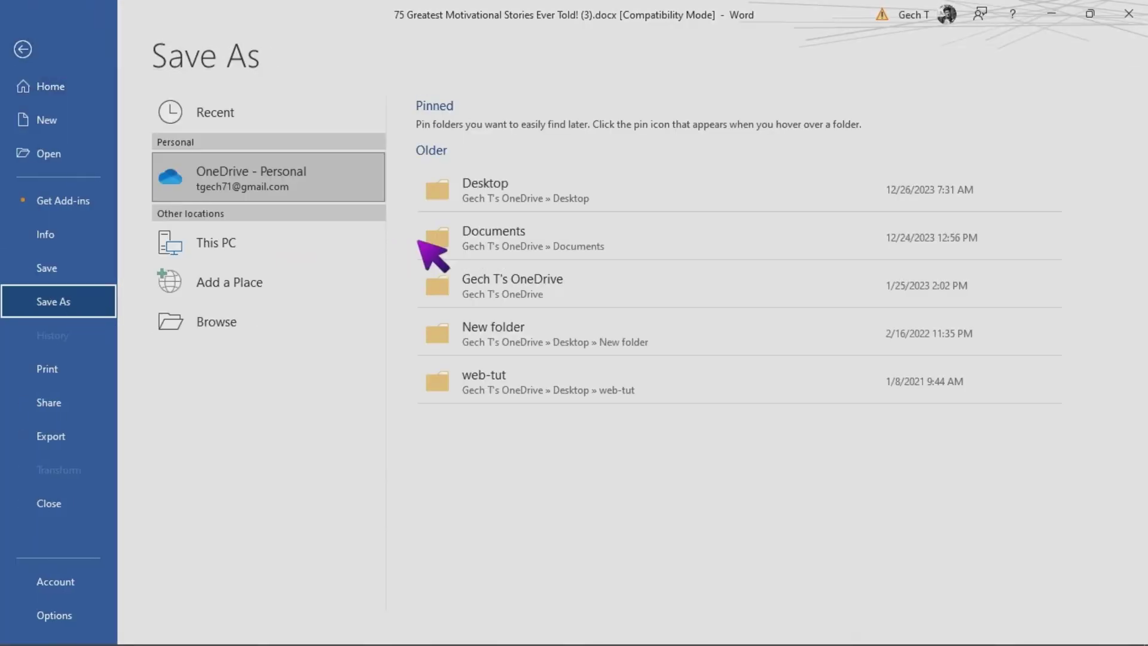
pyautogui.click(251, 246)
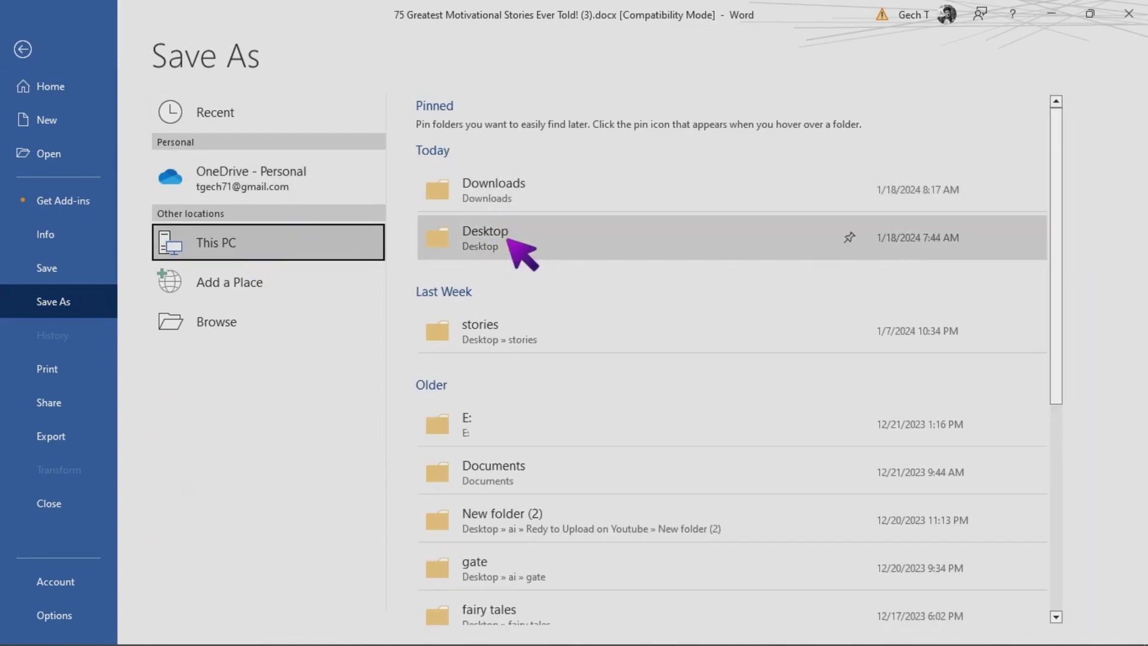
pyautogui.click(509, 240)
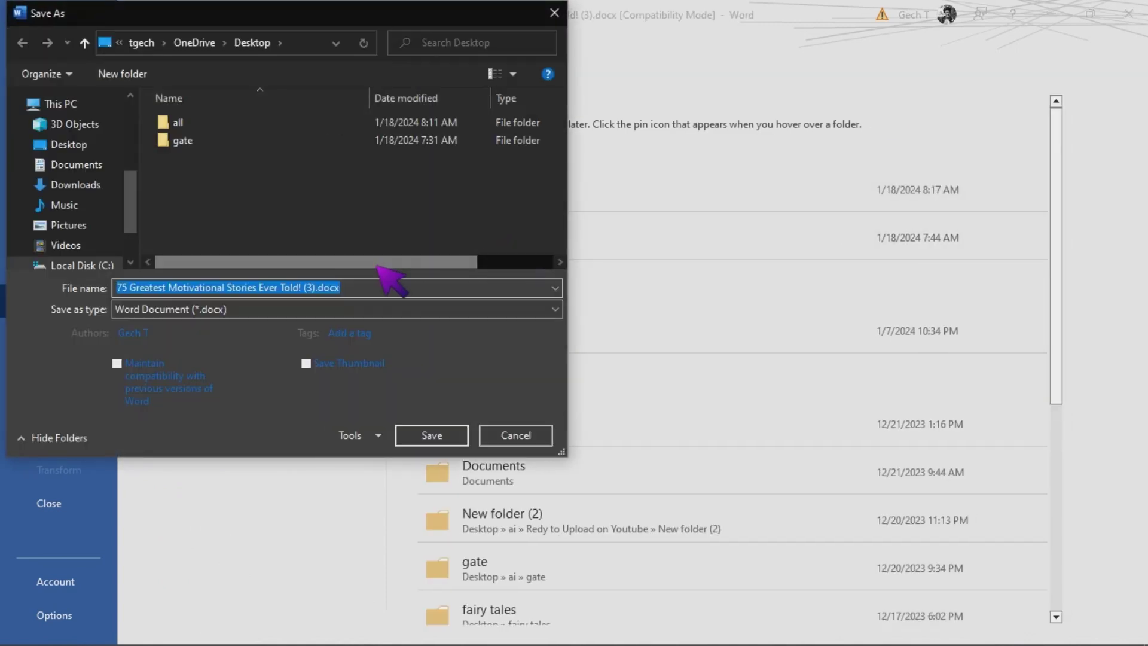
pyautogui.click(434, 440)
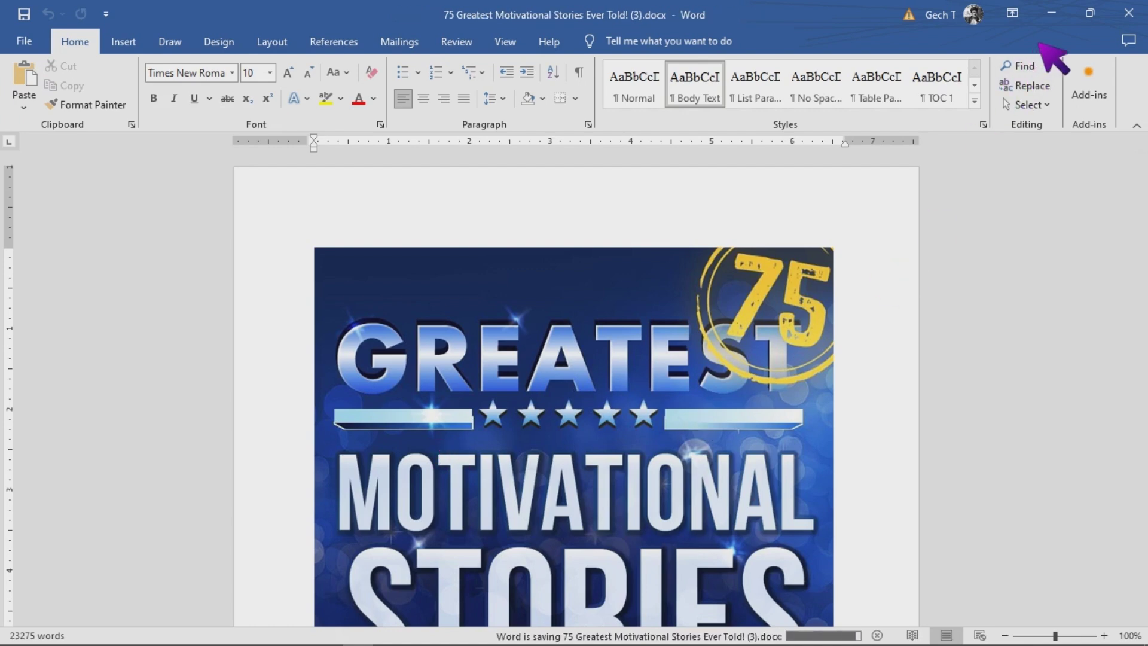
pyautogui.click(1052, 16)
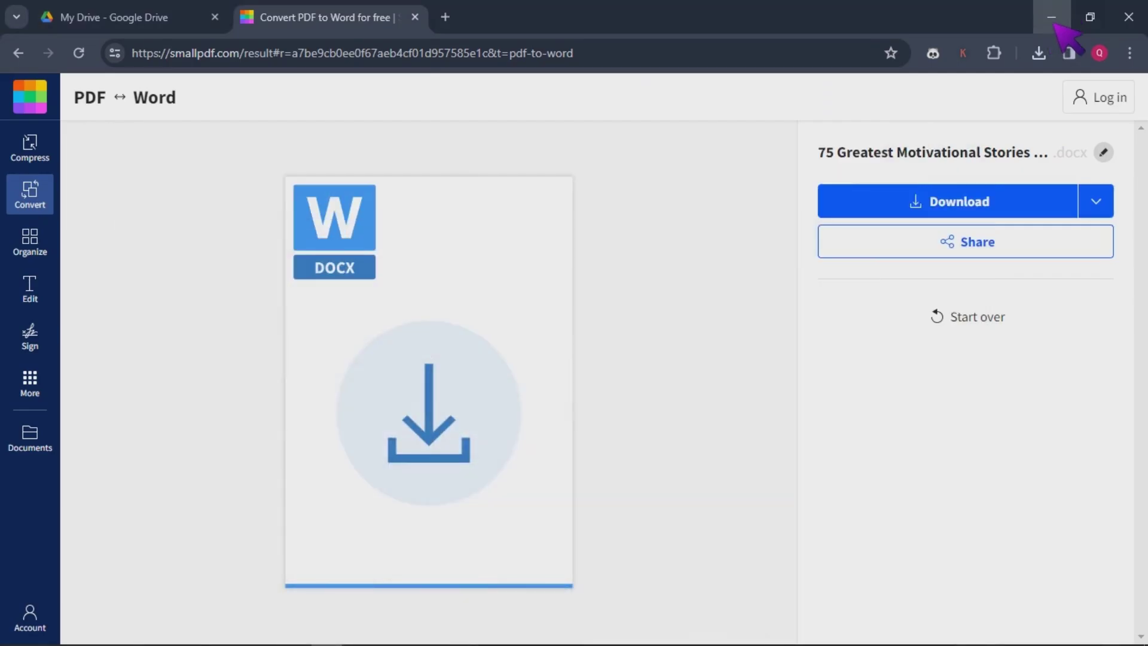
# Bring Chrome back and search 'google d' in a new tab to reach Google Docs.
pyautogui.click(1052, 16)
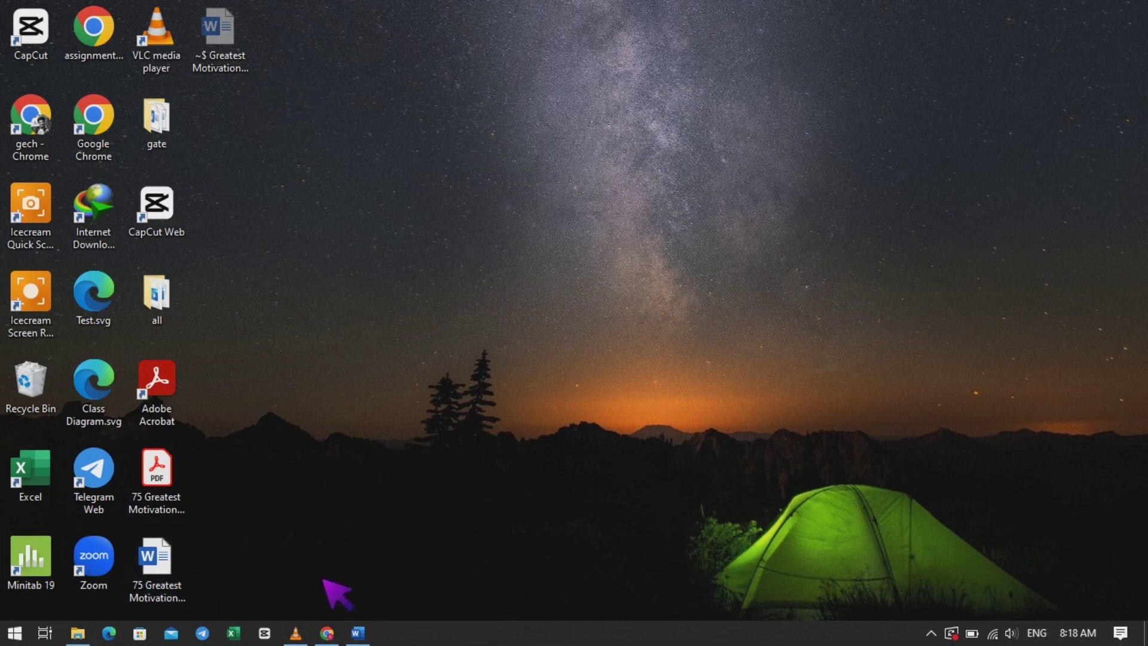
pyautogui.click(326, 633)
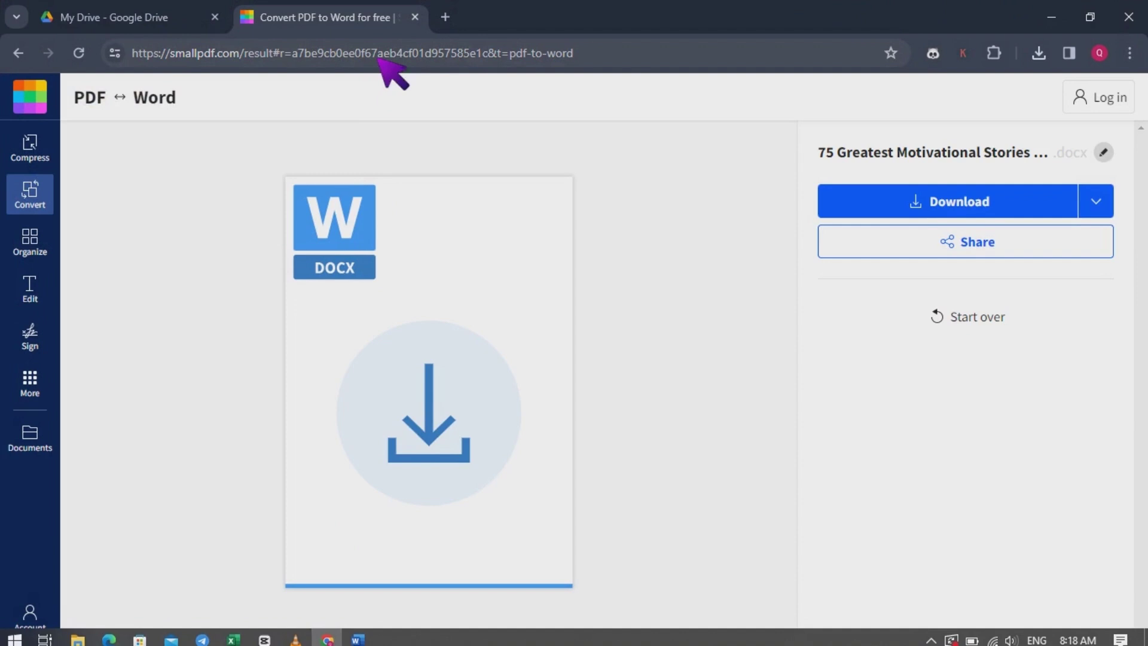
pyautogui.click(444, 18)
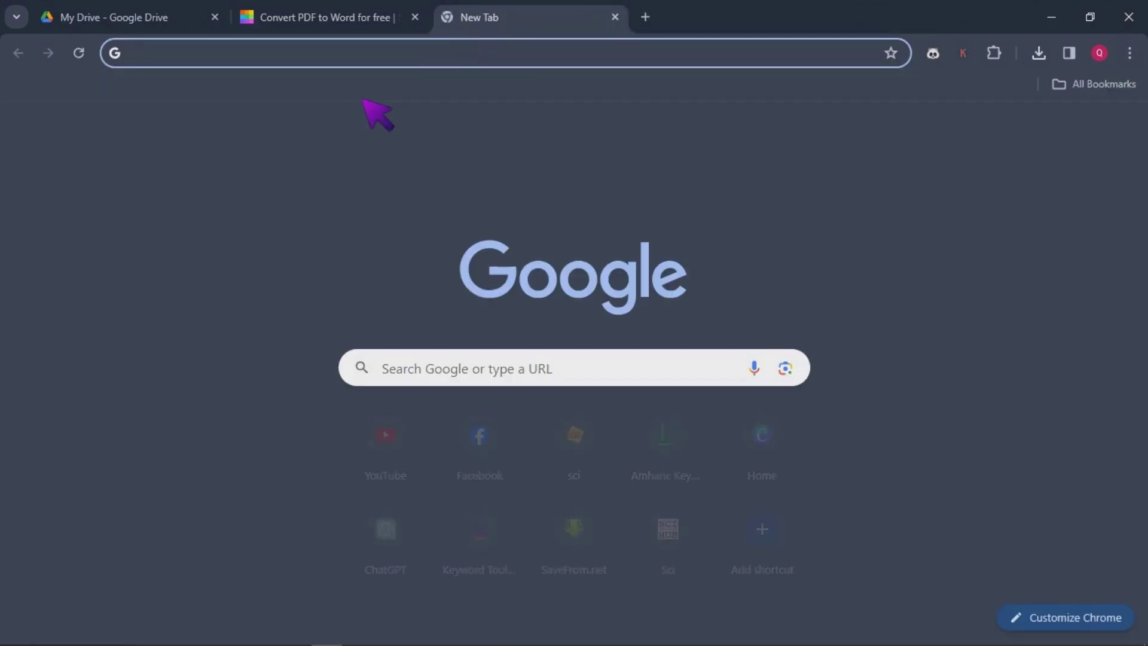
pyautogui.write('google docs')
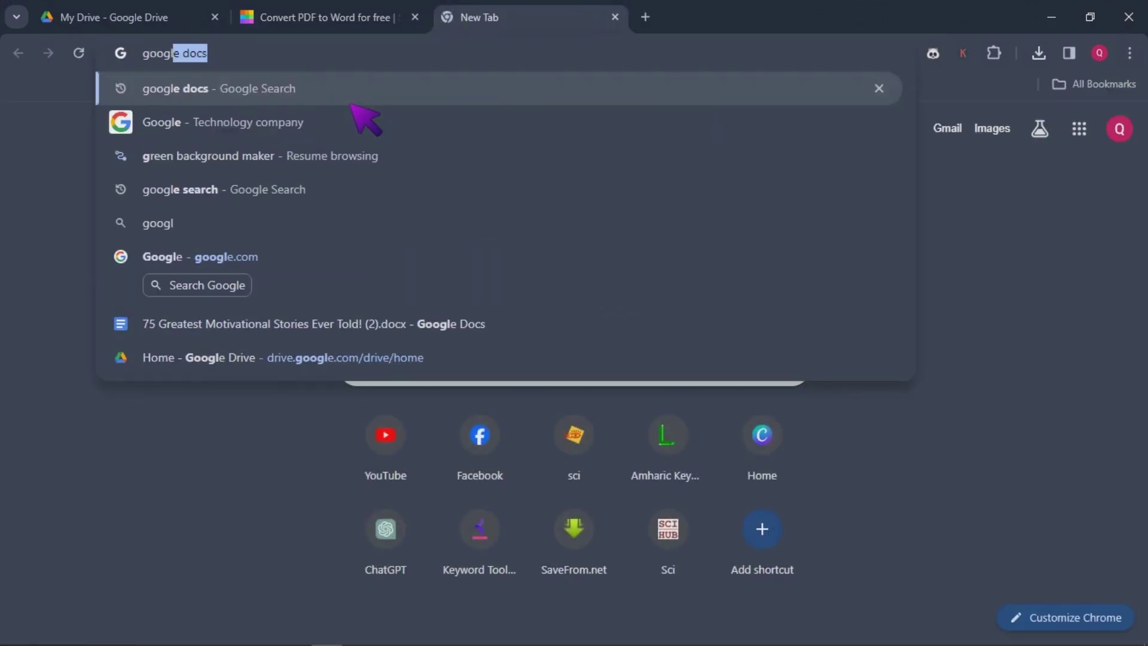
pyautogui.press('Return')
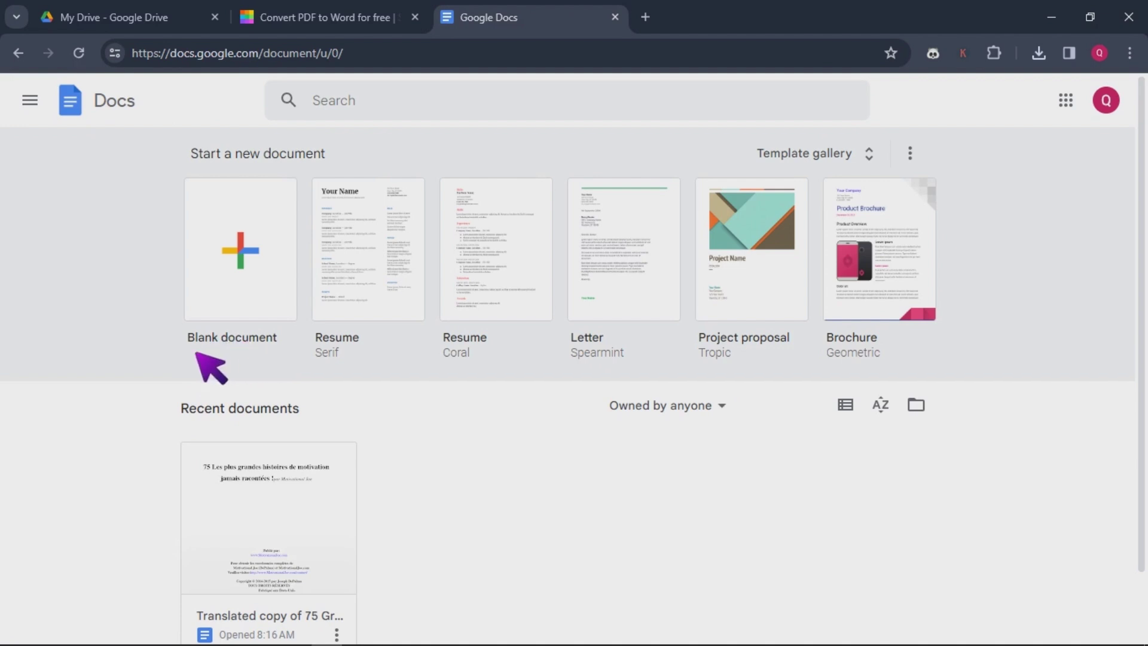
# From a new blank document, upload '75 Greatest Motivational Stories Ever Told! (3).docx' from the Desktop.
pyautogui.click(249, 268)
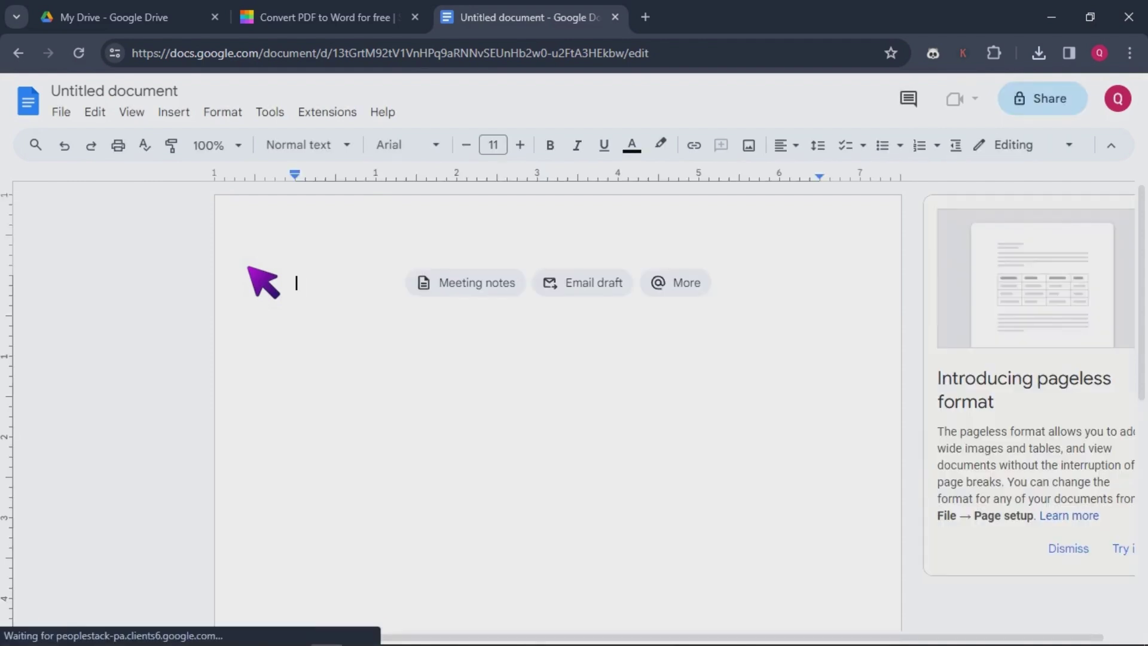
pyautogui.click(61, 113)
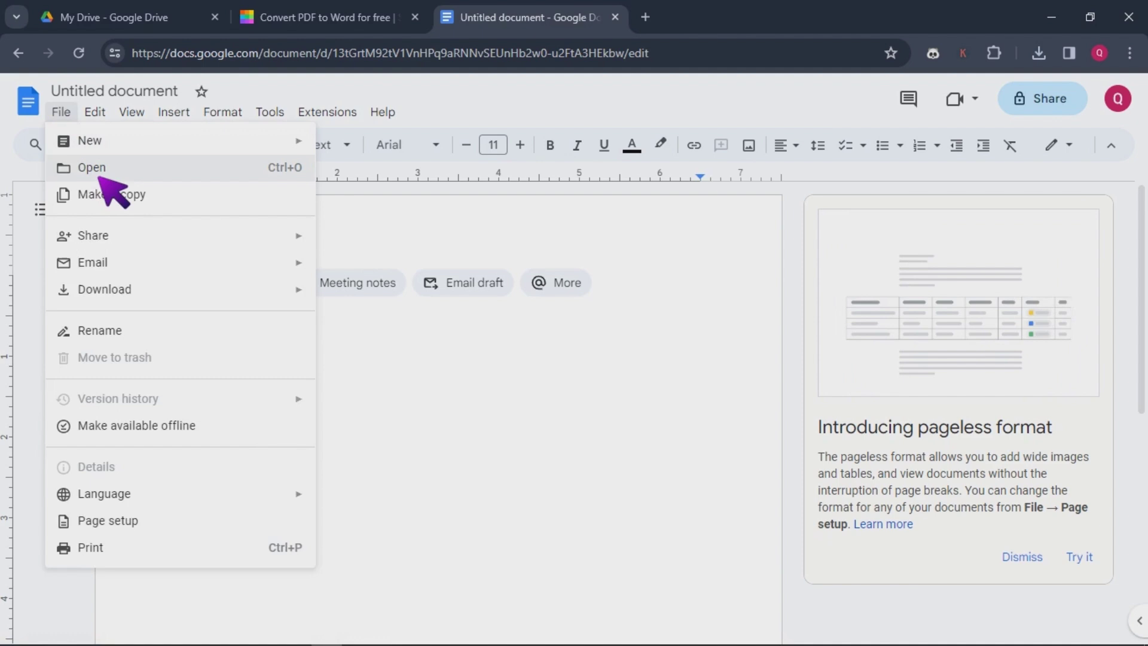
pyautogui.click(98, 172)
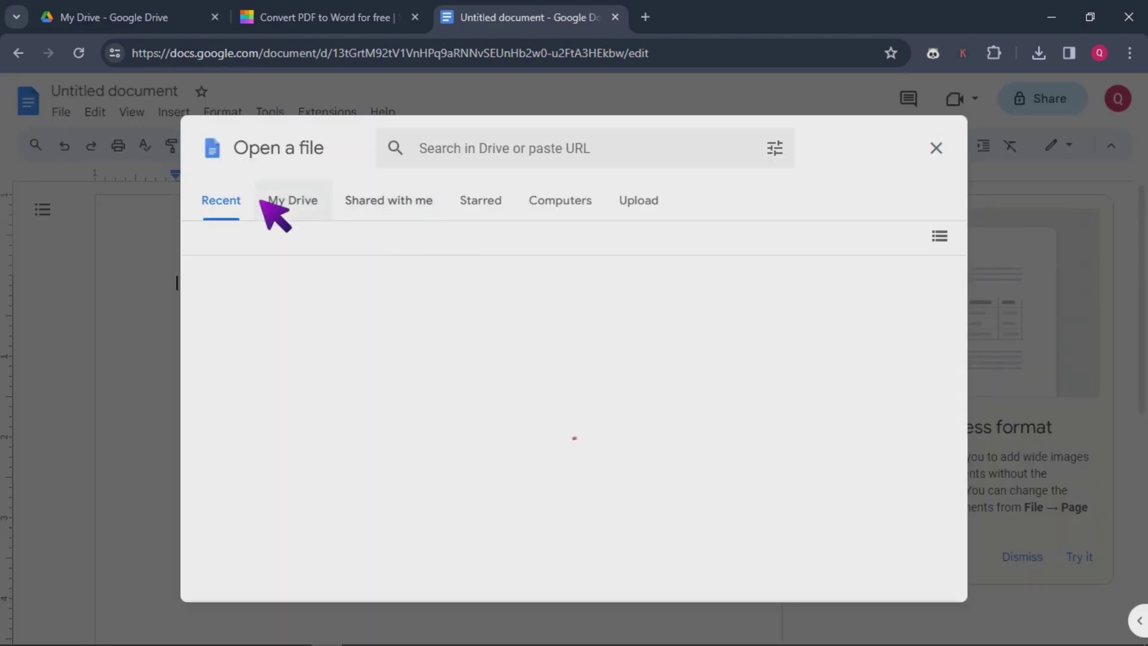
pyautogui.click(643, 206)
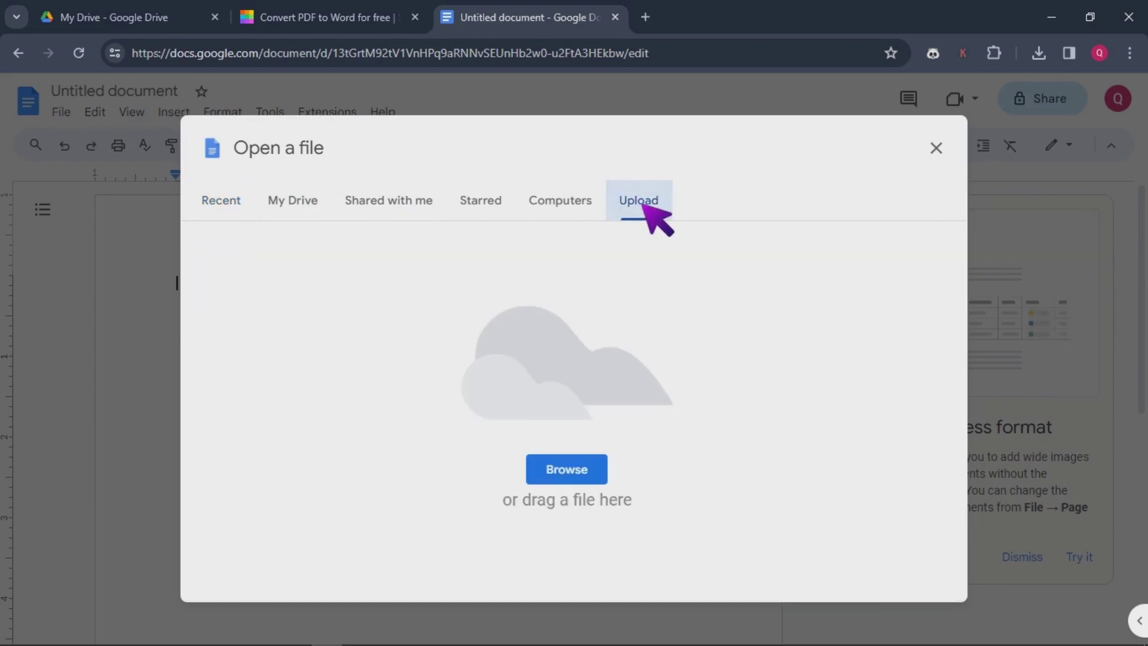
pyautogui.click(566, 470)
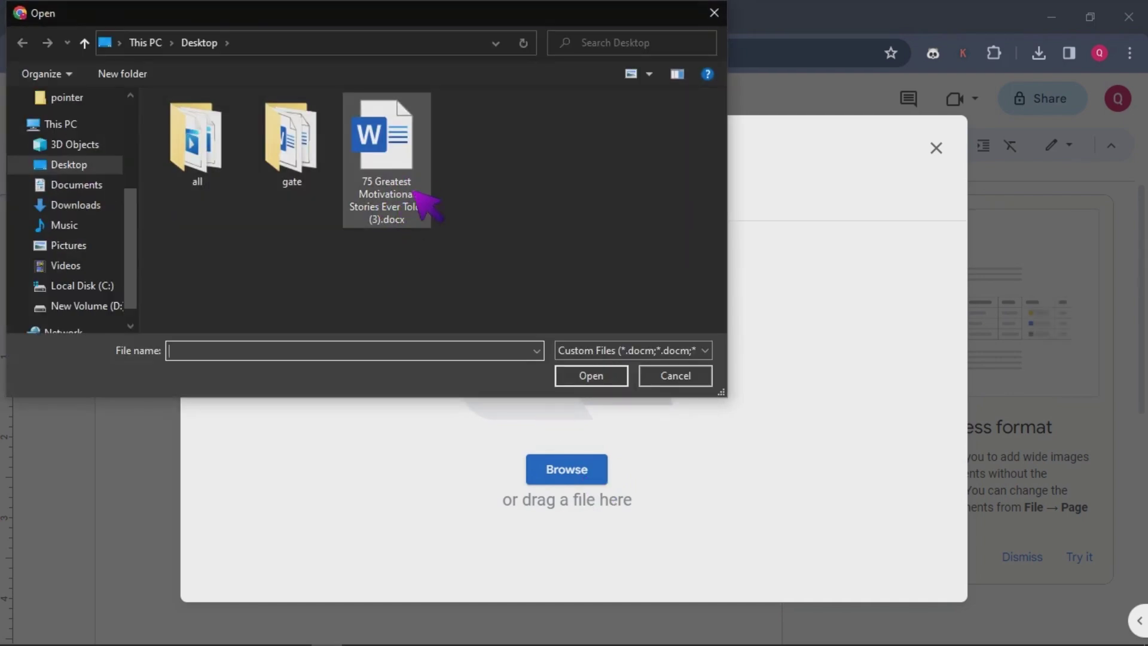
pyautogui.click(390, 185)
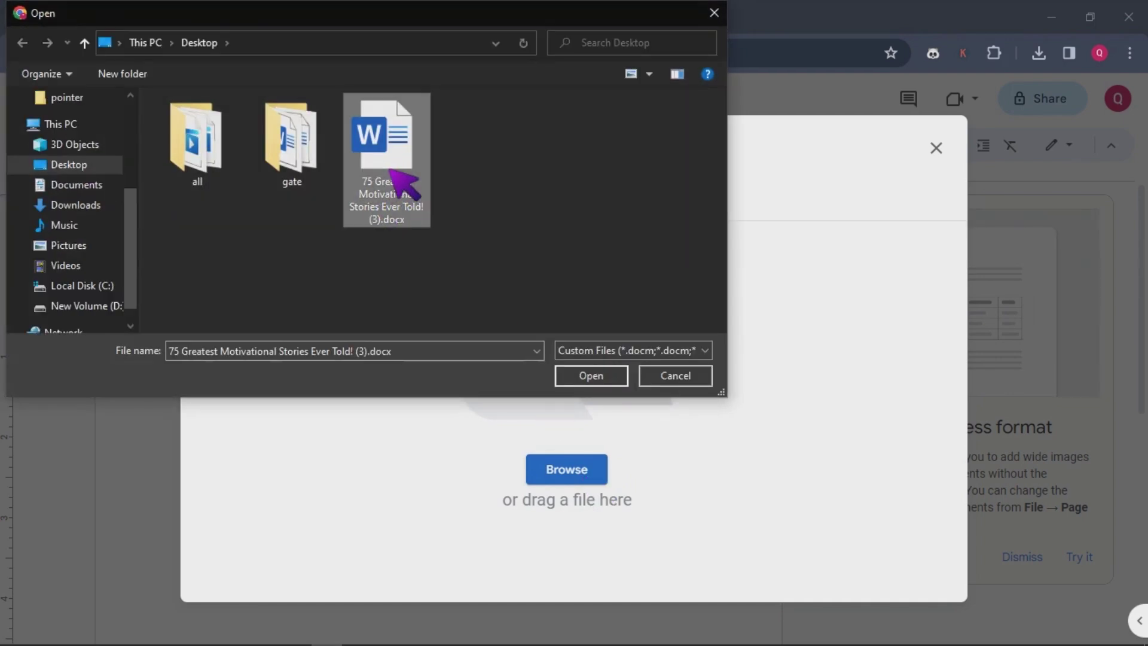
pyautogui.click(590, 375)
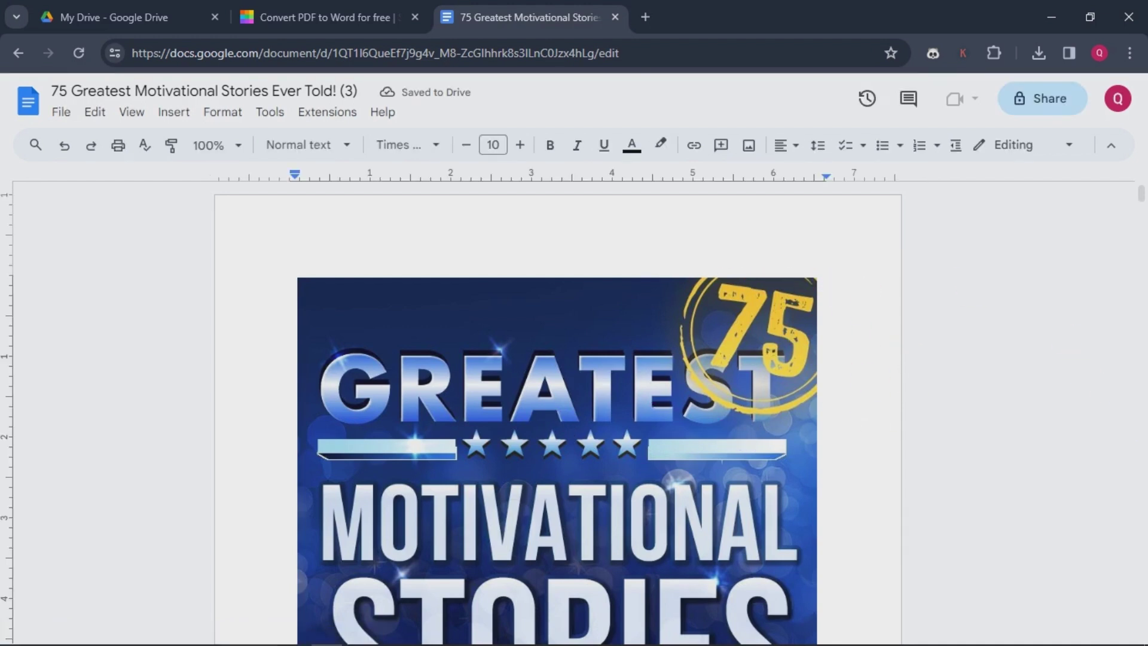
# Use Tools > Translate document to make a French copy of the motivational stories document.
pyautogui.scroll(-12, 1081, 371)
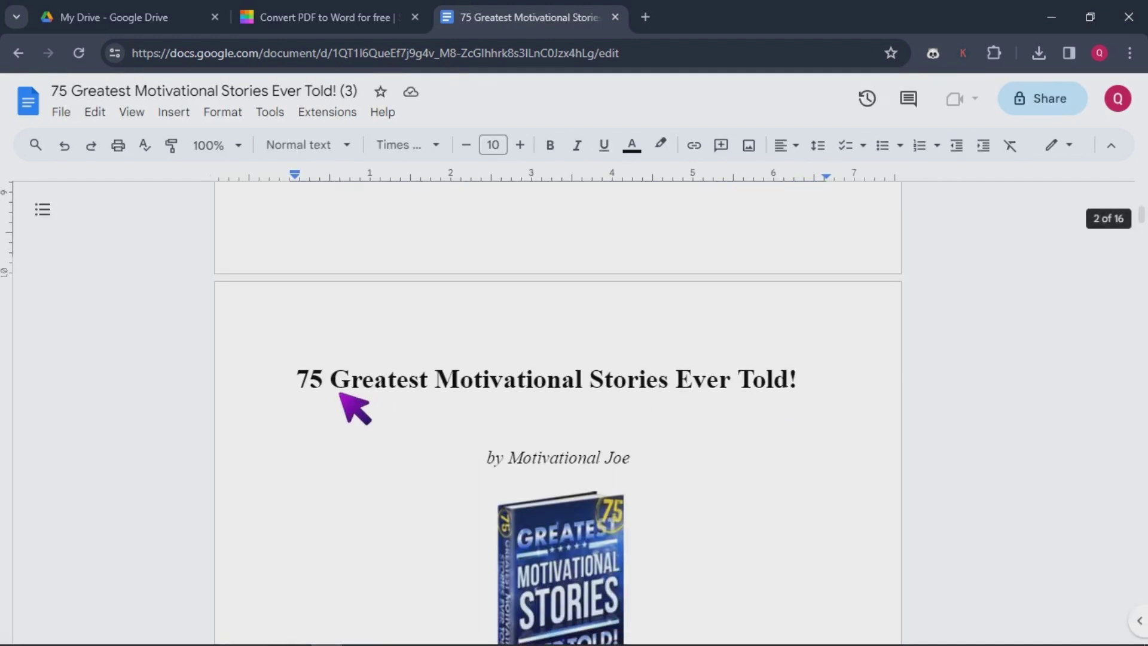
pyautogui.click(329, 391)
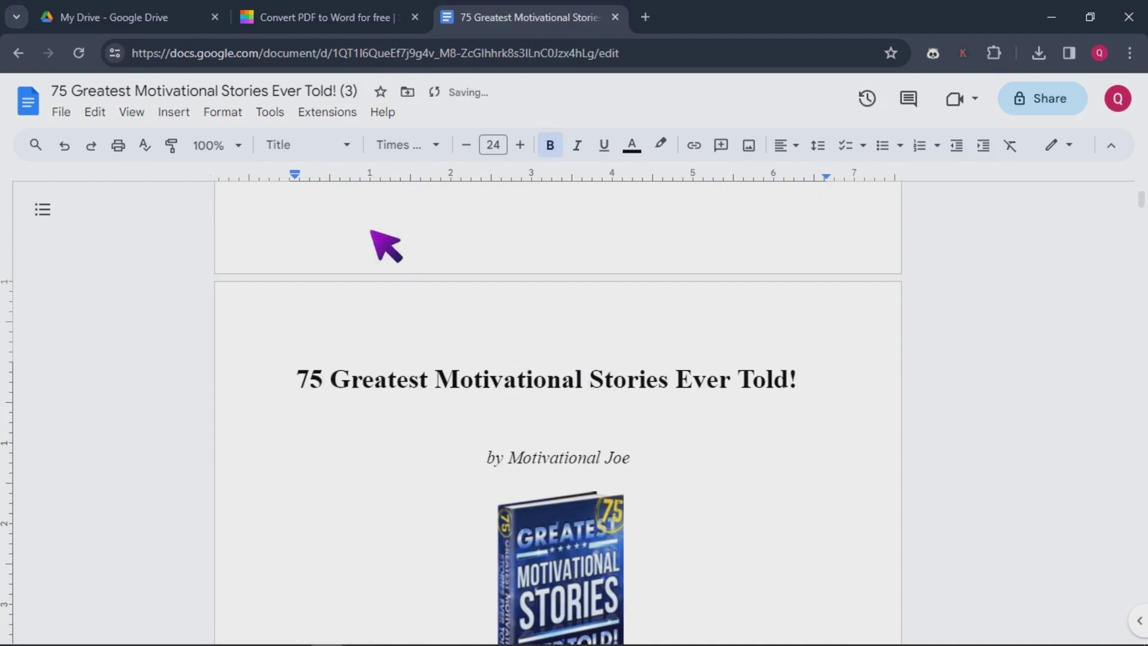
pyautogui.click(281, 115)
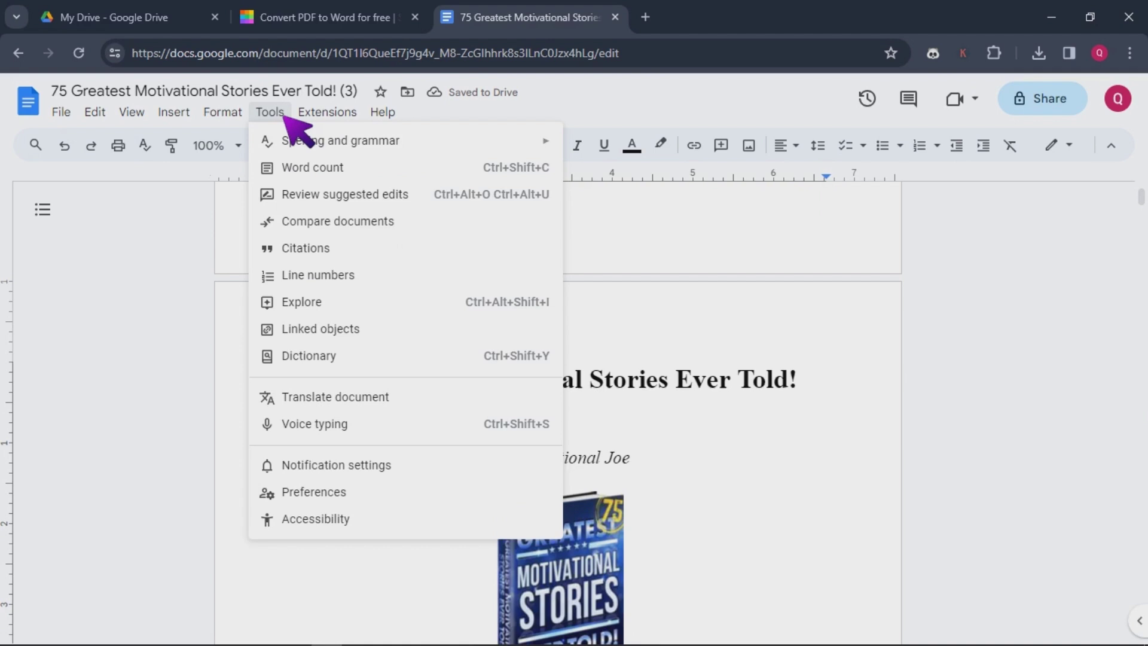
pyautogui.click(323, 405)
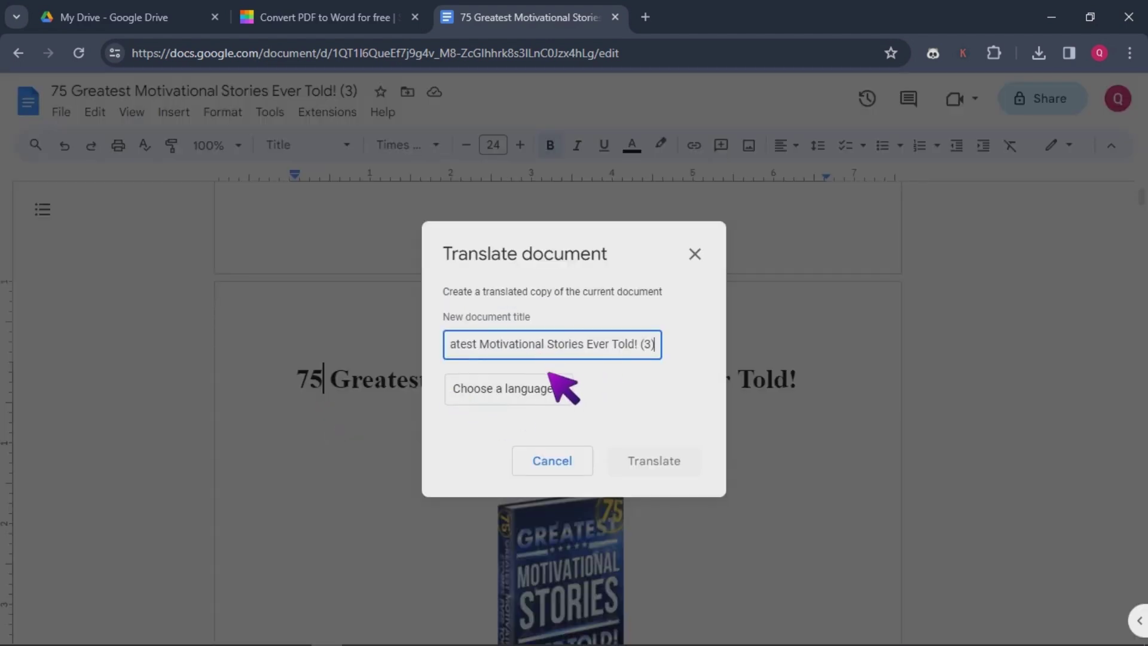
pyautogui.click(572, 399)
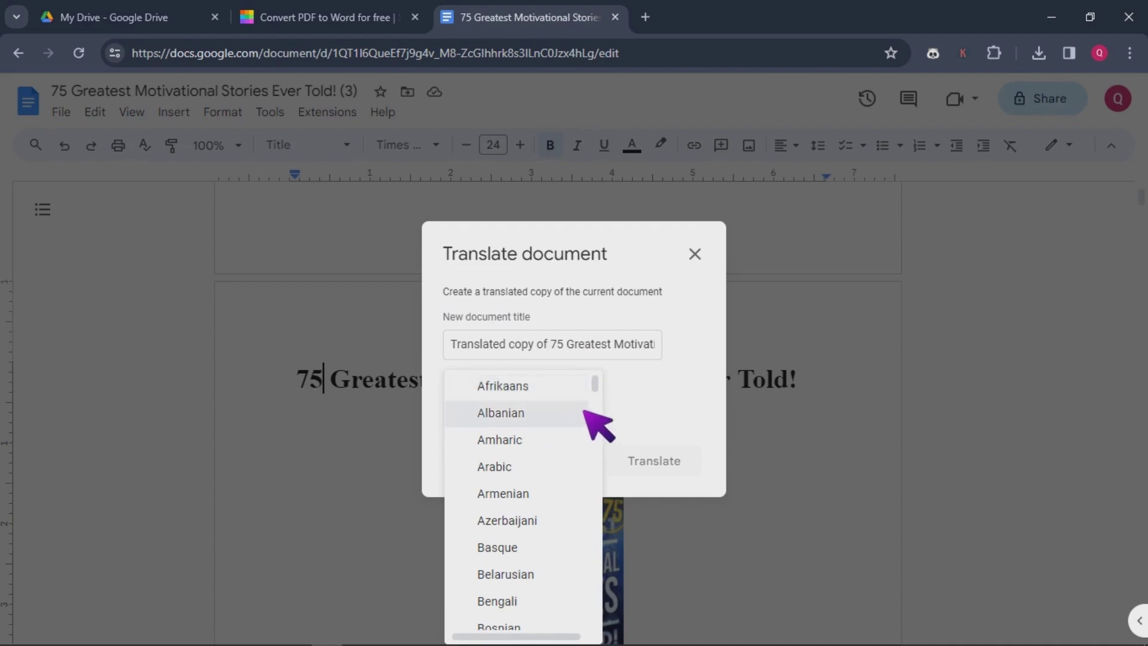
pyautogui.moveTo(601, 392); pyautogui.dragTo(610, 450)
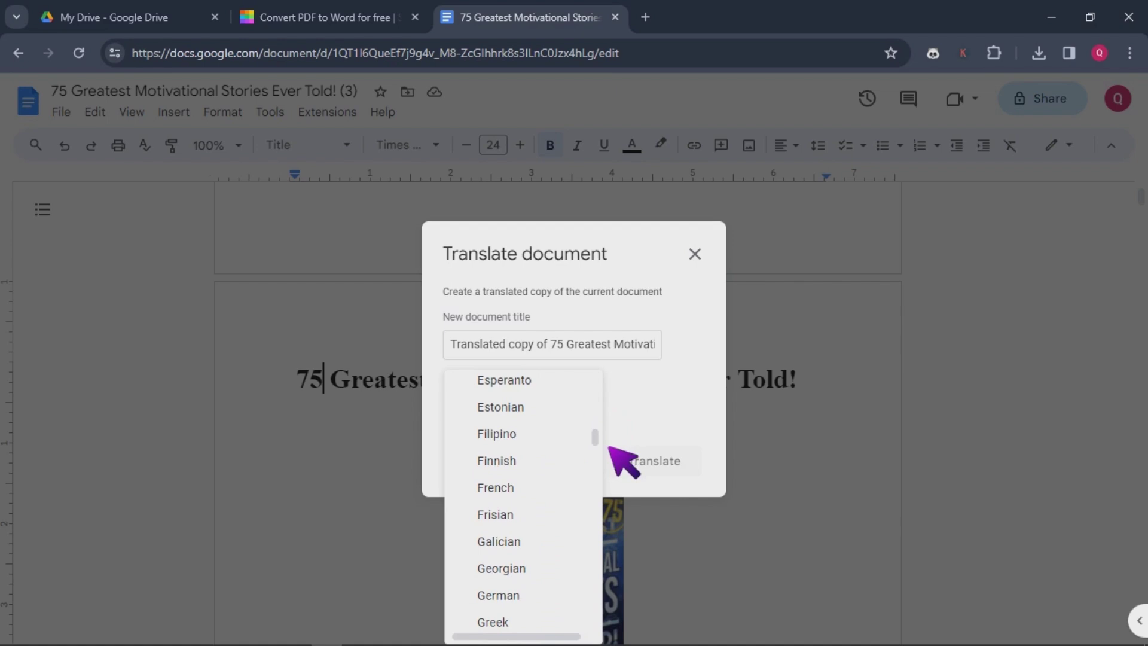
pyautogui.click(526, 478)
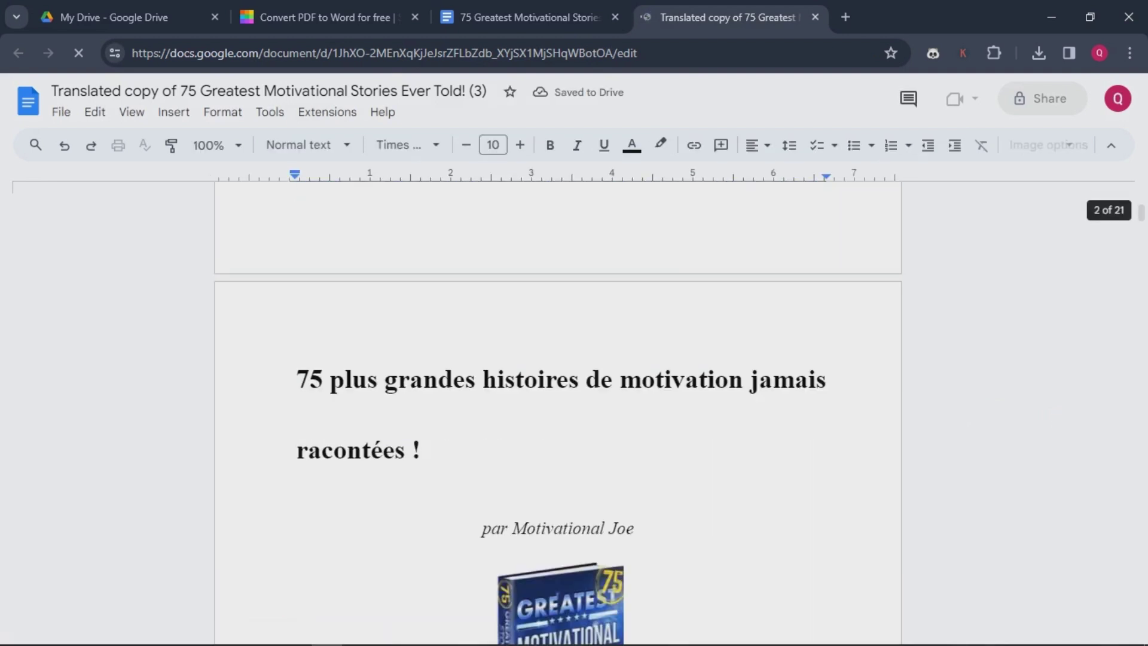
# Increase the font size of the selected title '75 plus grandes histoires de motivation jamais racontées !'.
pyautogui.moveTo(439, 458); pyautogui.dragTo(295, 387)
pyautogui.scroll(-15, 787, 430)
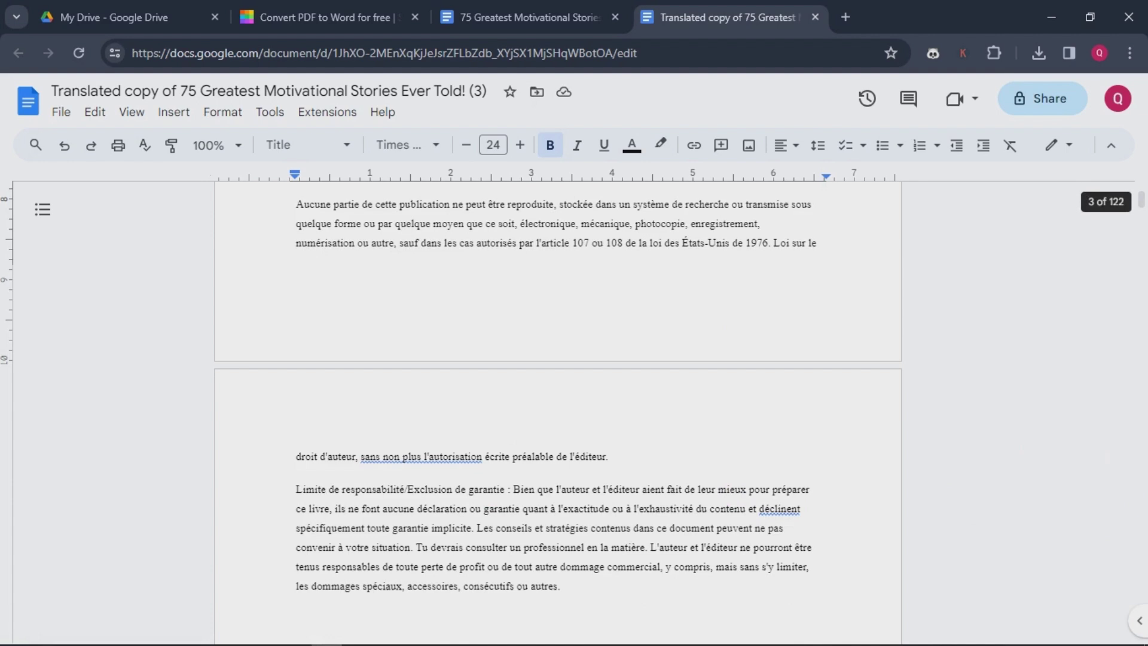
pyautogui.scroll(-13, 557, 412)
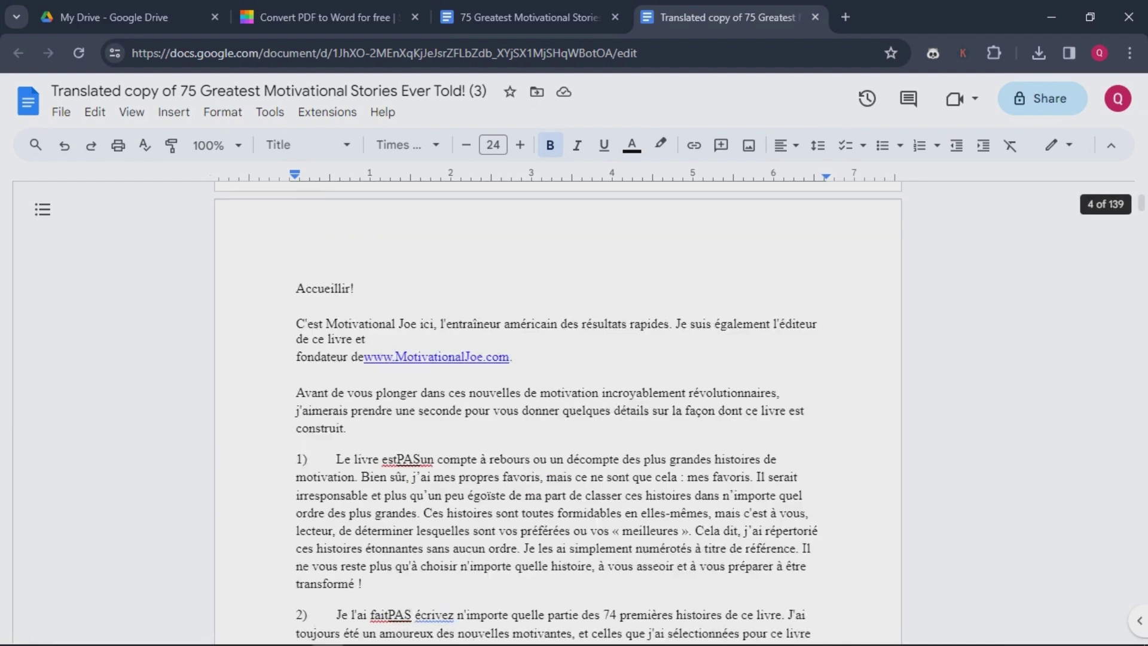
pyautogui.scroll(-3, 557, 413)
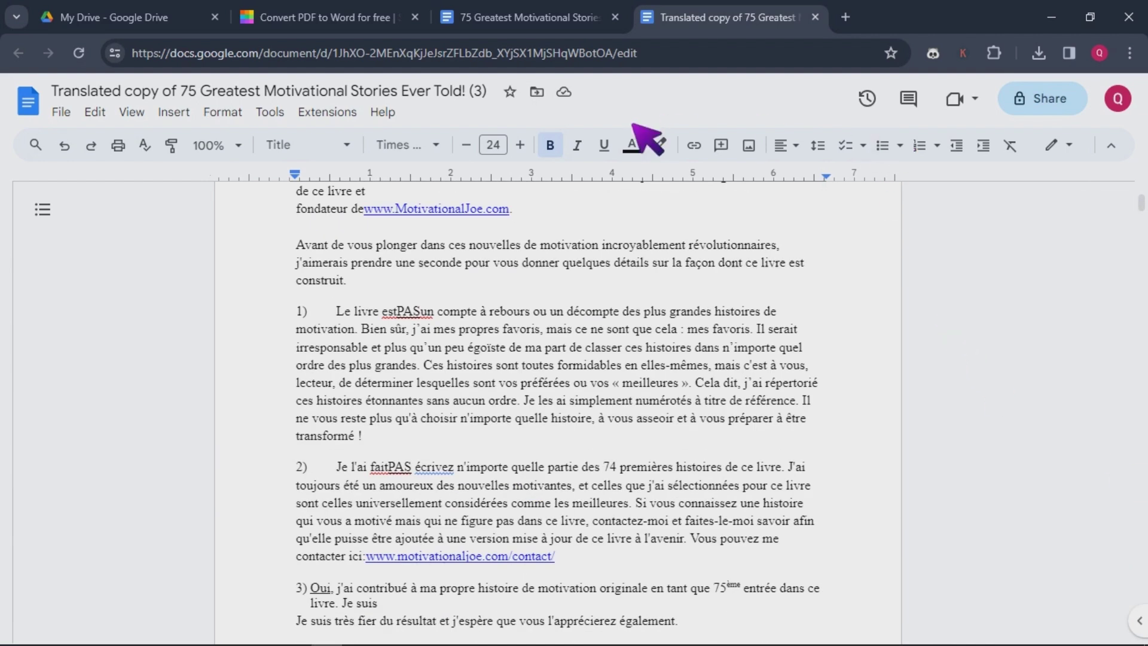
pyautogui.click(519, 144)
pyautogui.click(519, 144)
pyautogui.click(519, 144)
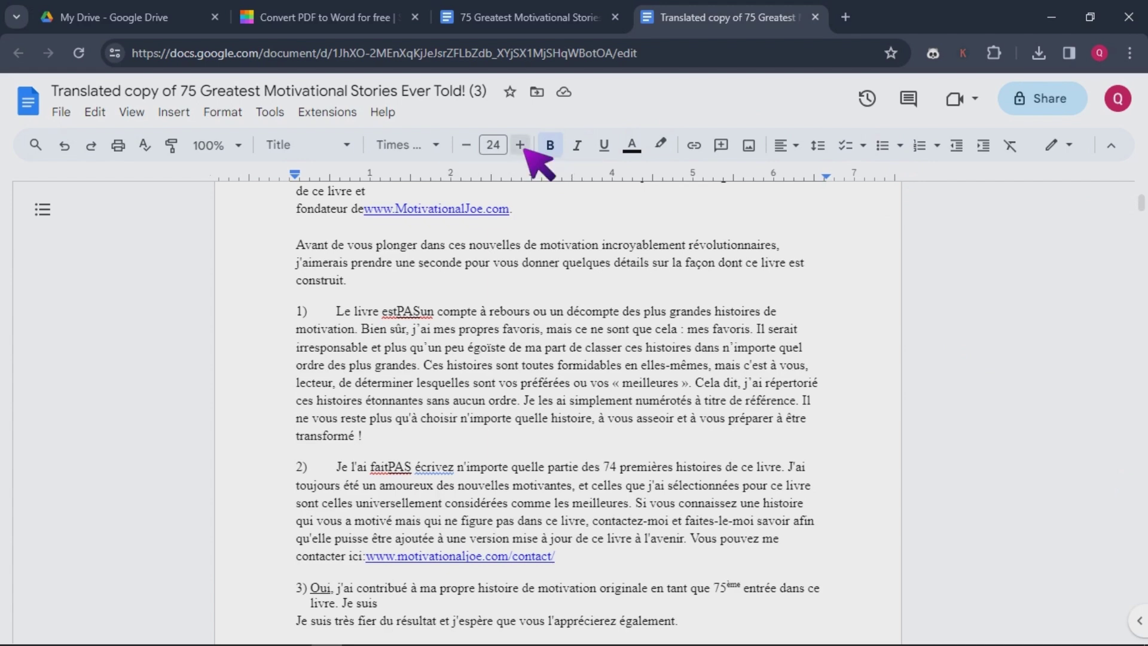